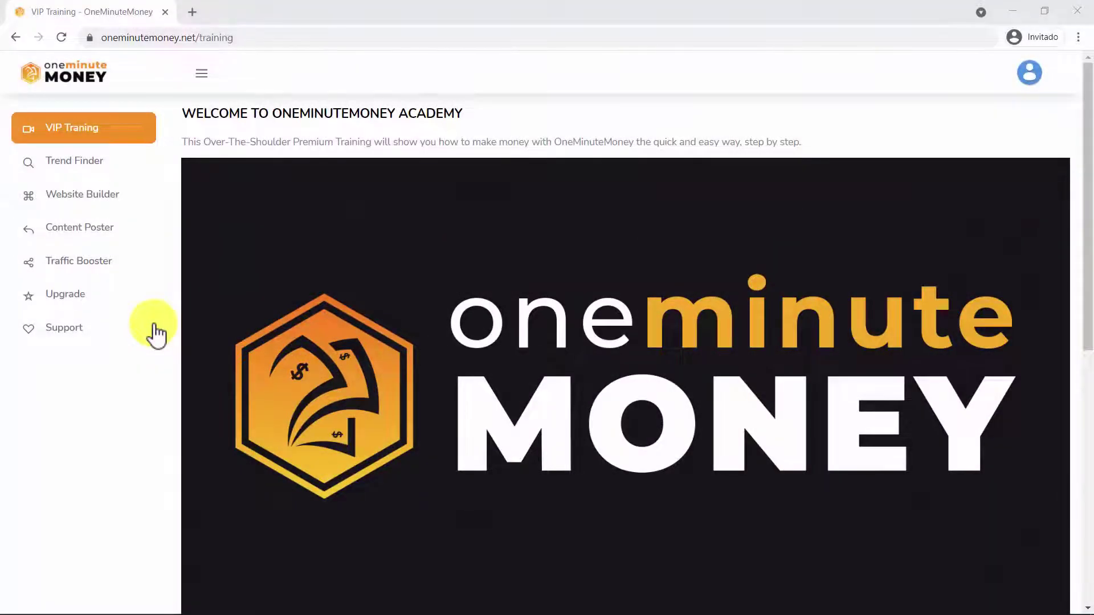
# Enter 'health' in Trend Finder and review the Worldwide, Past 12 months, All categories and Web Search options.
pyautogui.click(112, 165)
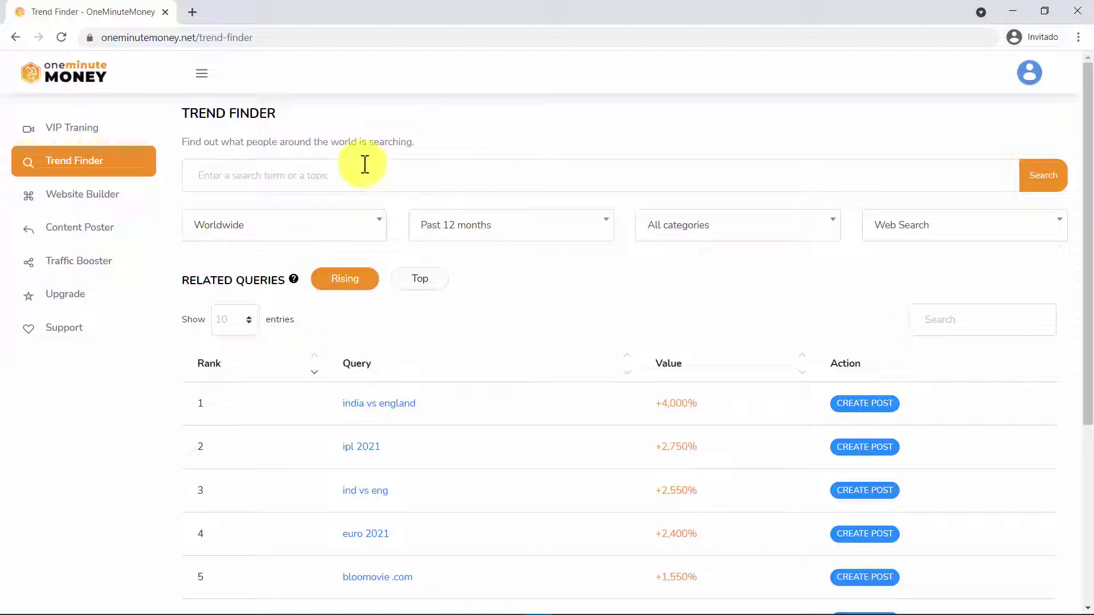
pyautogui.click(327, 175)
pyautogui.write('health')
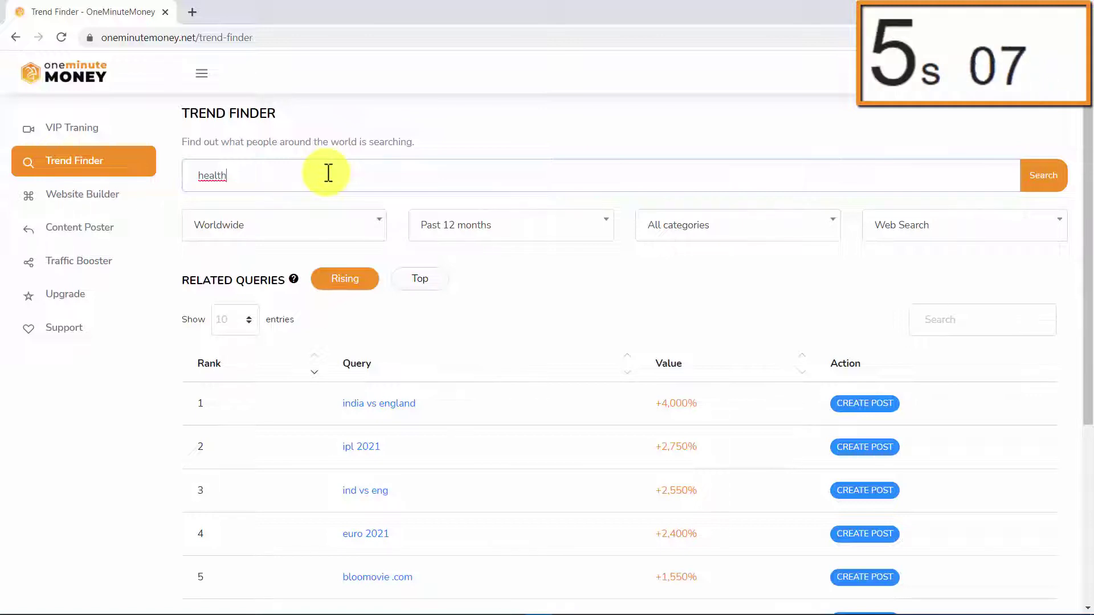
pyautogui.click(367, 227)
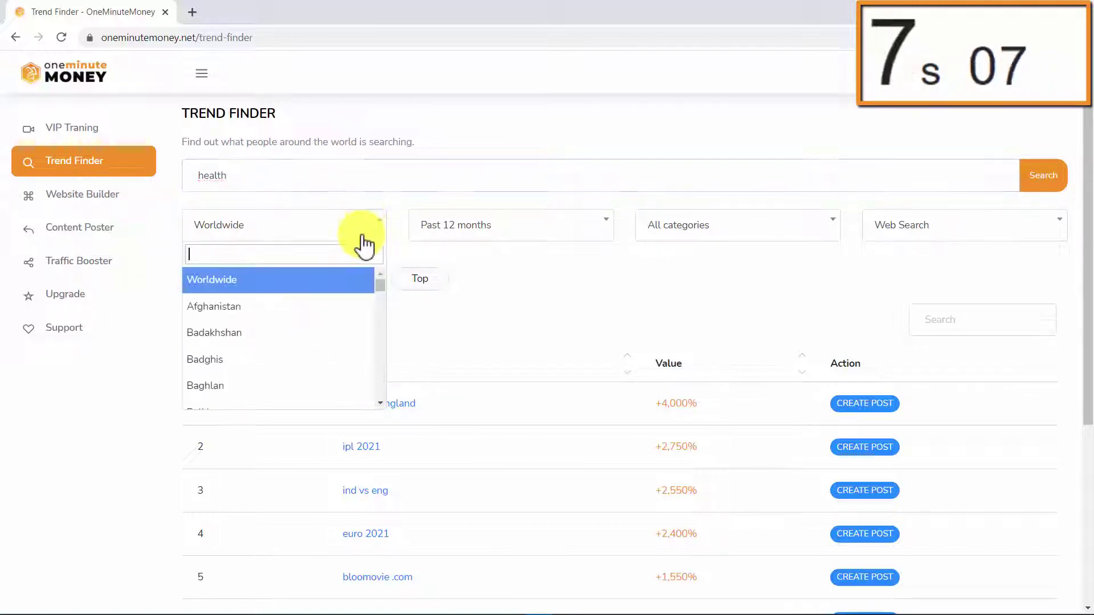
pyautogui.scroll(-4, 344, 326)
pyautogui.scroll(-3, 344, 327)
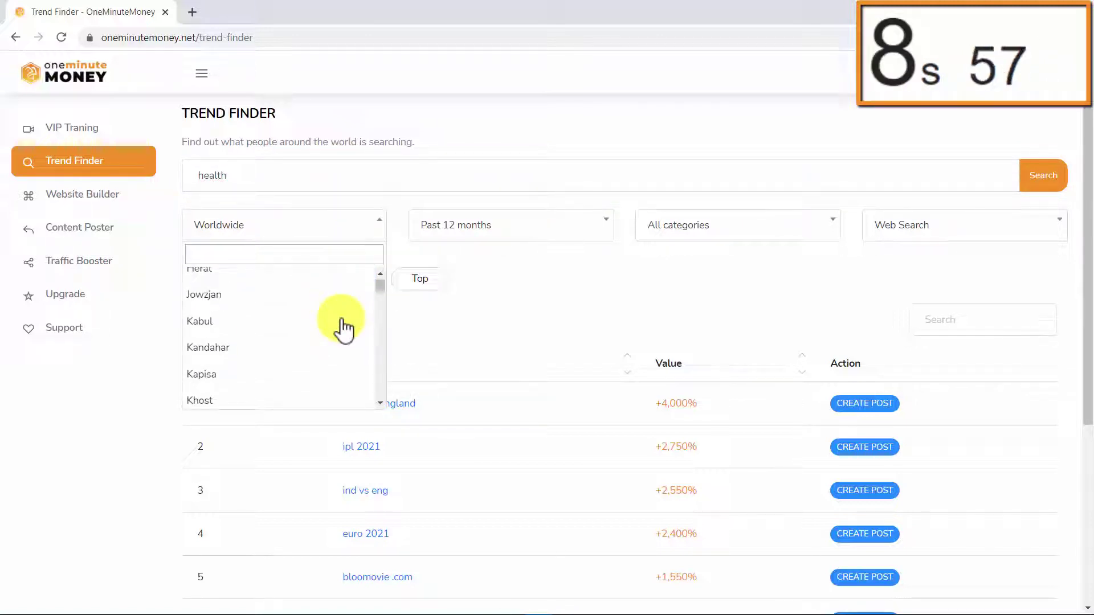
pyautogui.click(474, 224)
pyautogui.scroll(3, 523, 328)
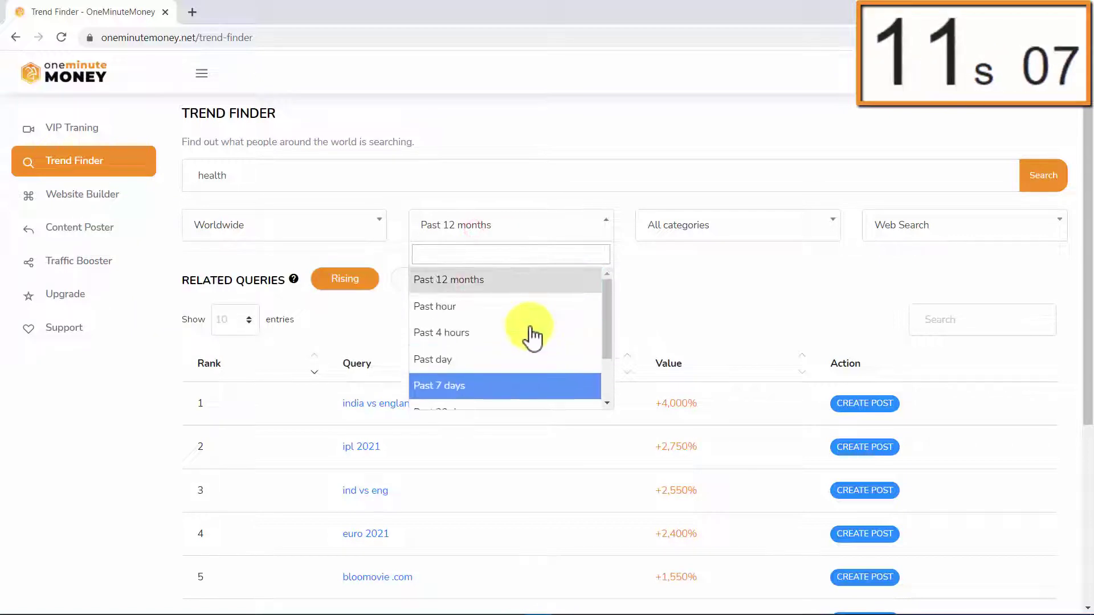
pyautogui.click(728, 229)
pyautogui.scroll(-3, 752, 317)
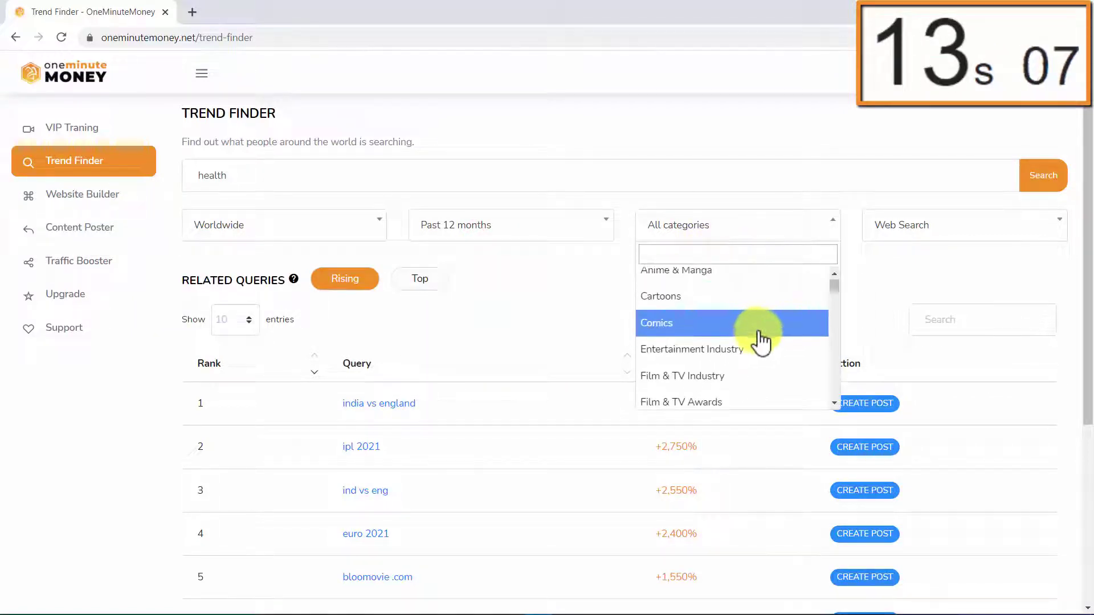
pyautogui.scroll(-3, 761, 330)
pyautogui.scroll(-3, 770, 334)
pyautogui.click(966, 229)
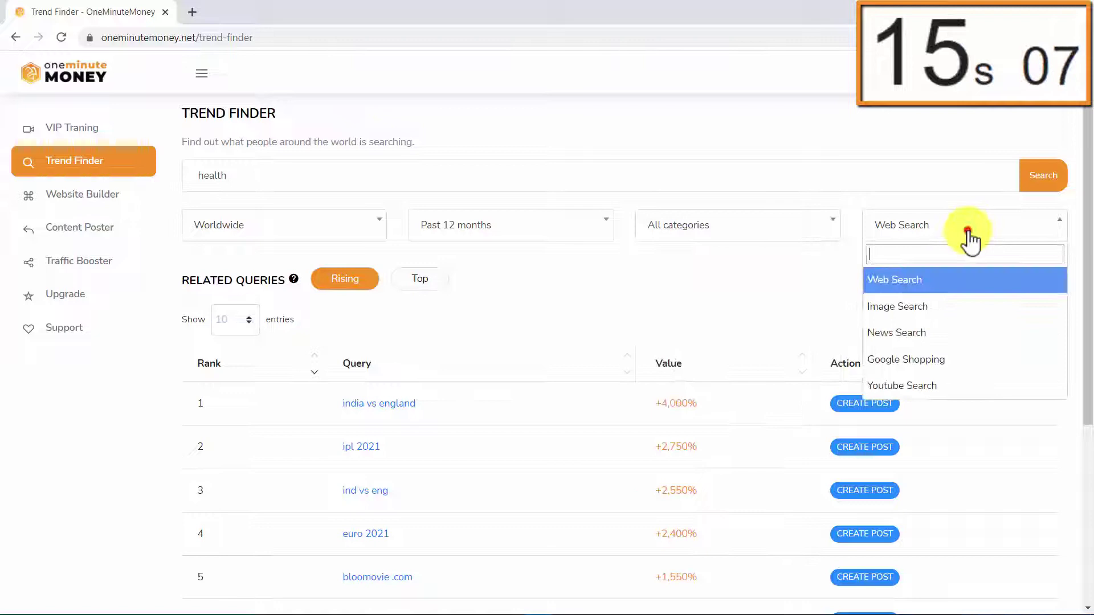
# Run the health trend search and page through related-query results pages 1 to 3.
pyautogui.click(1038, 177)
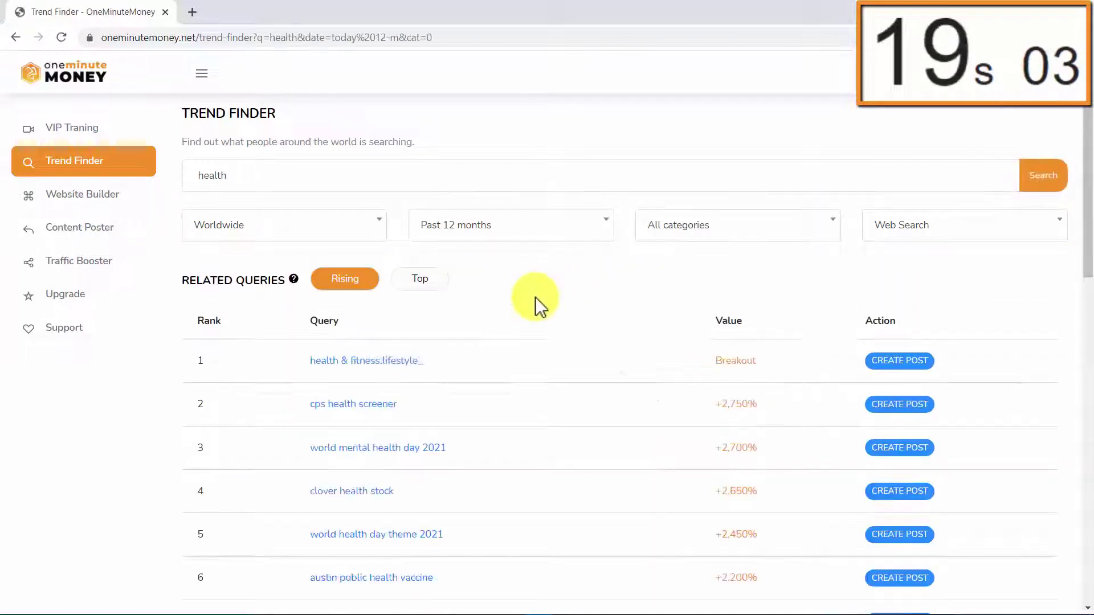
pyautogui.scroll(-2, 535, 297)
pyautogui.scroll(-2, 535, 297)
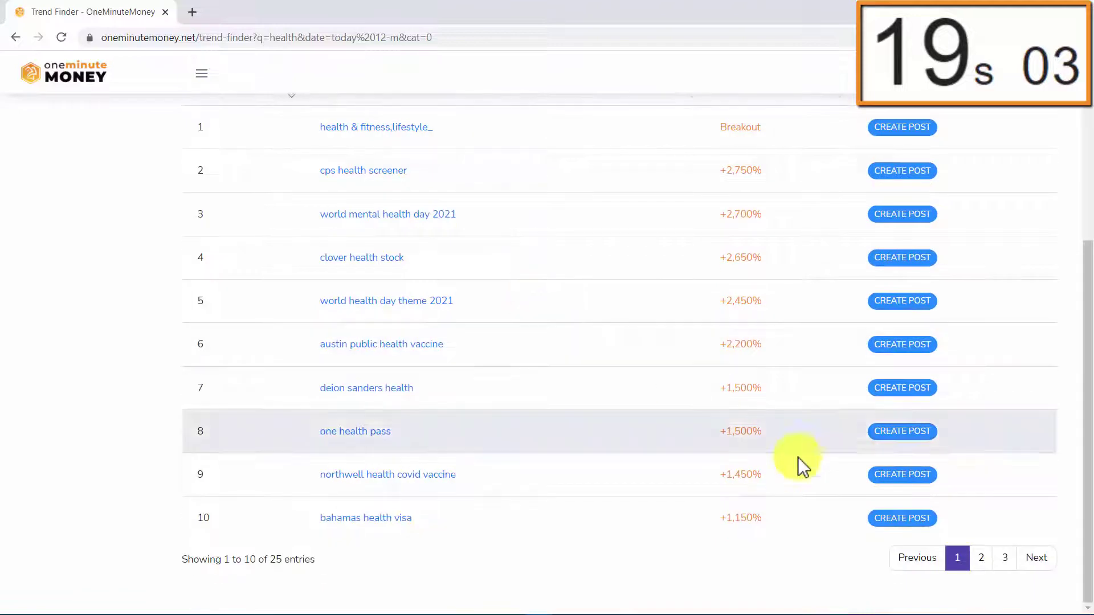
pyautogui.click(980, 557)
pyautogui.click(1004, 557)
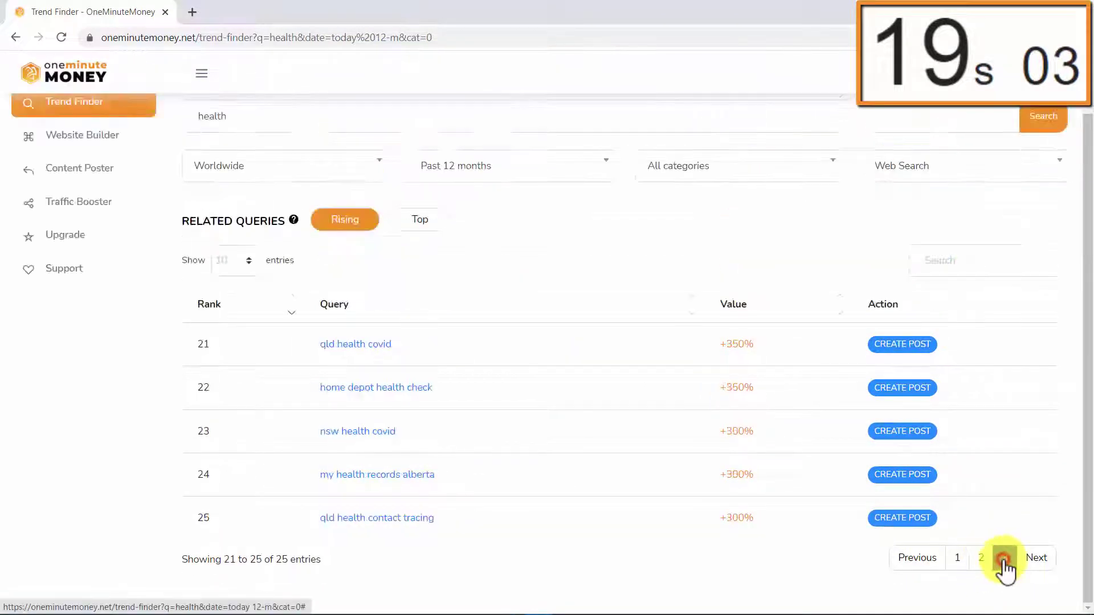
pyautogui.click(958, 558)
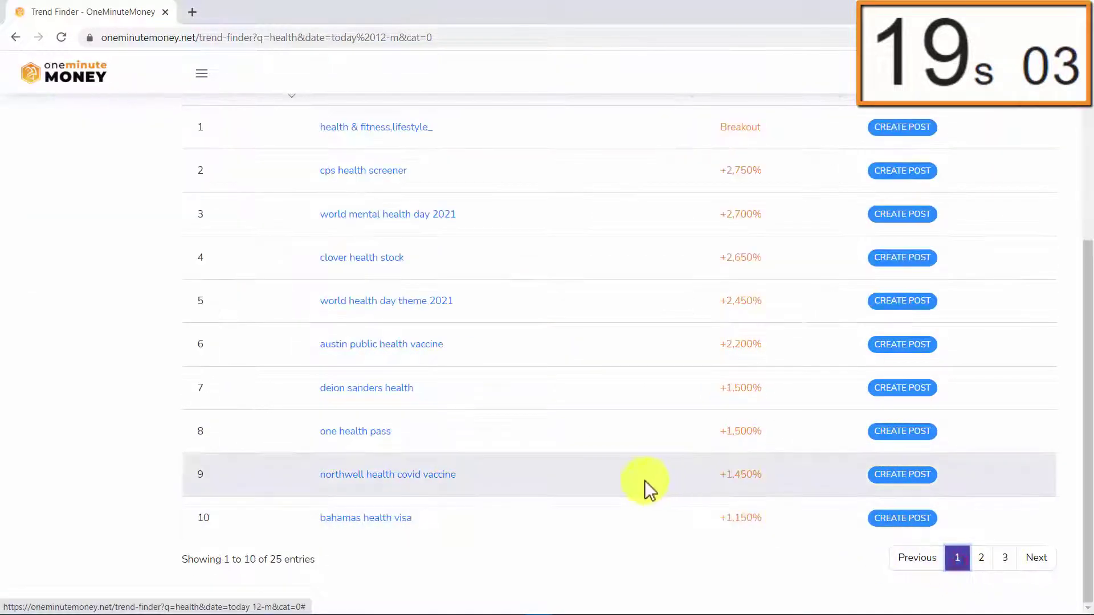
pyautogui.scroll(3, 570, 478)
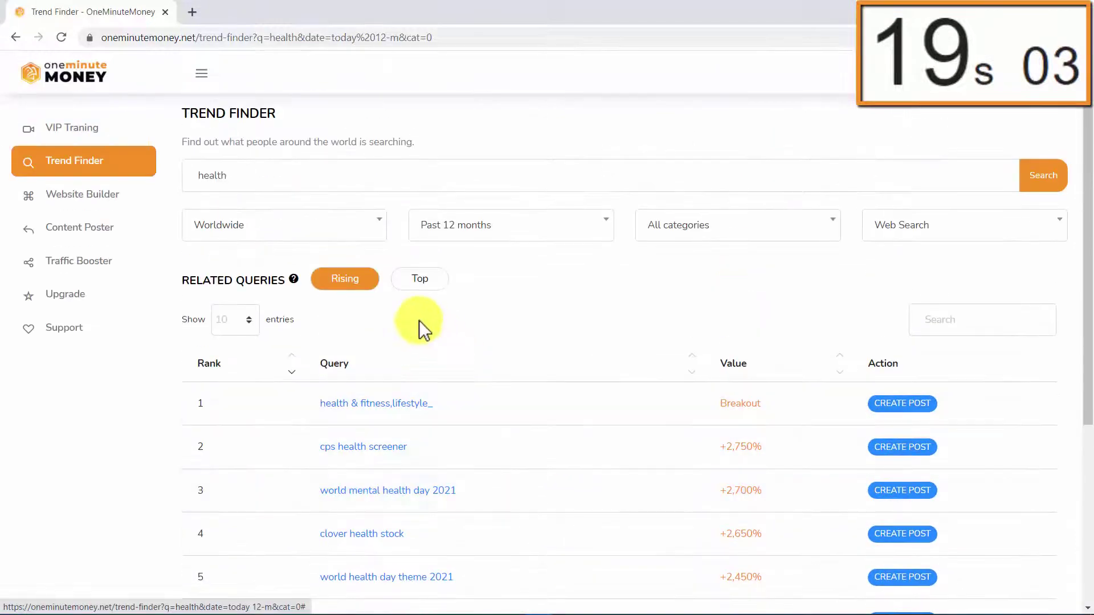
# Read the related-query metrics explanation, then show the Top related queries.
pyautogui.click(293, 281)
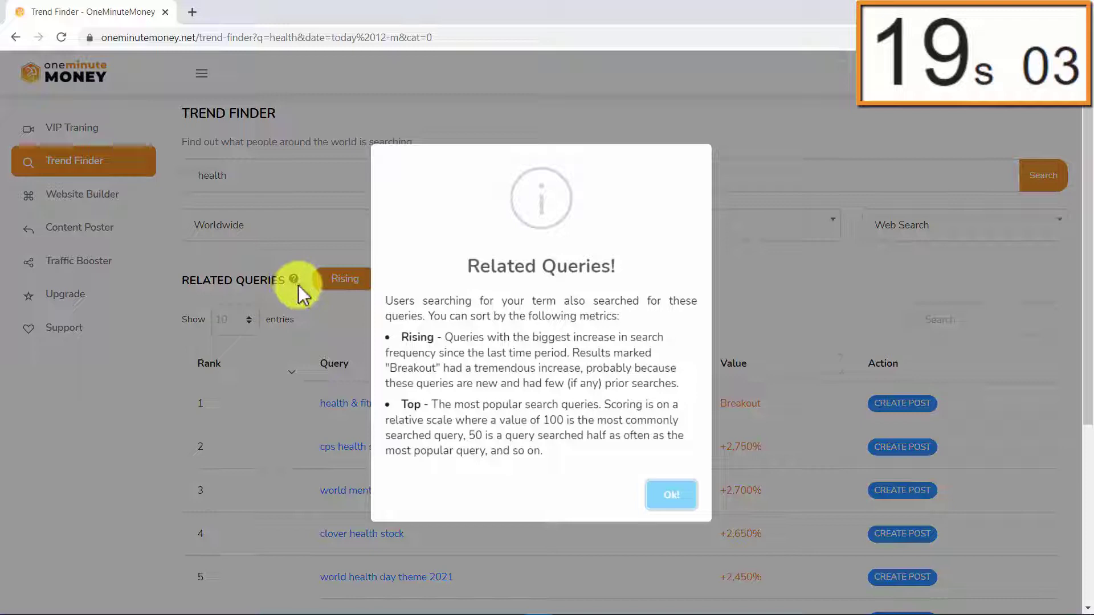
pyautogui.click(672, 495)
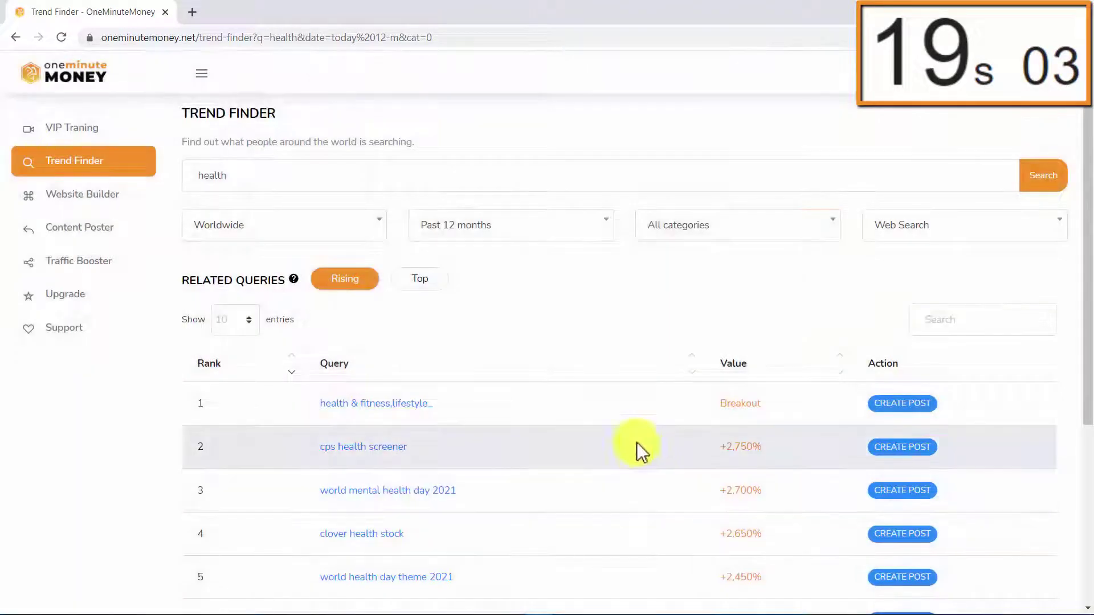
pyautogui.scroll(-1, 641, 449)
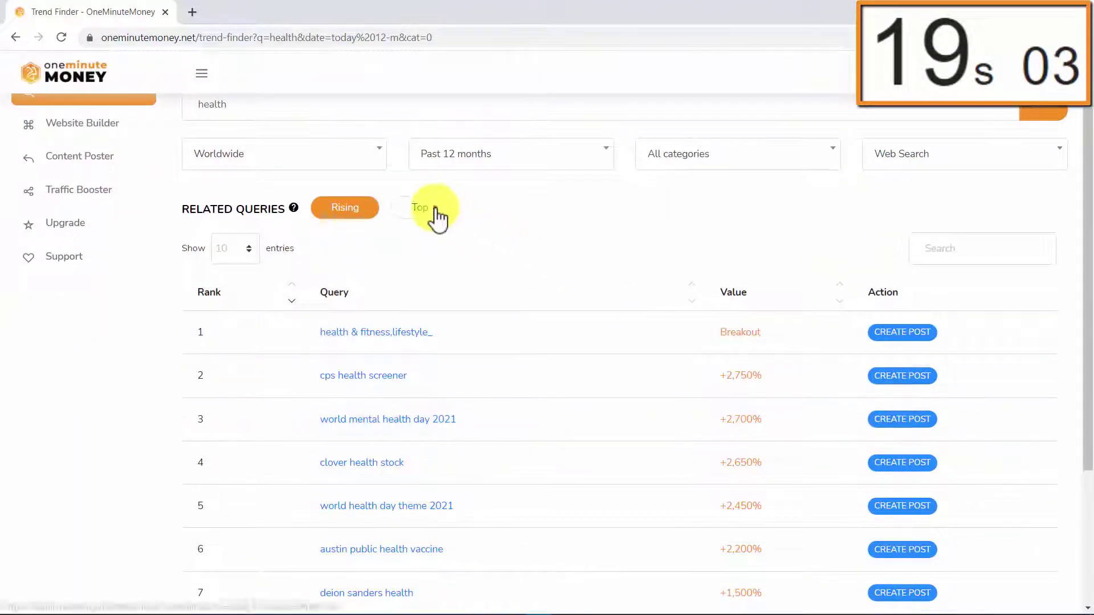
pyautogui.click(425, 207)
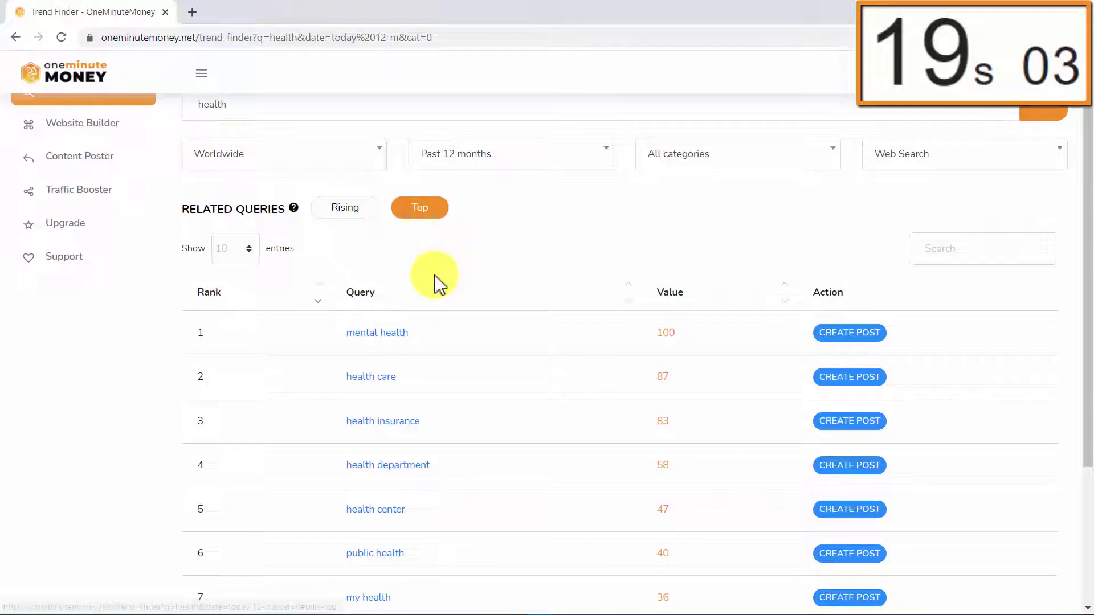
# Open the mental health trends and start a post from its top rising query, naomi osaka.
pyautogui.click(392, 342)
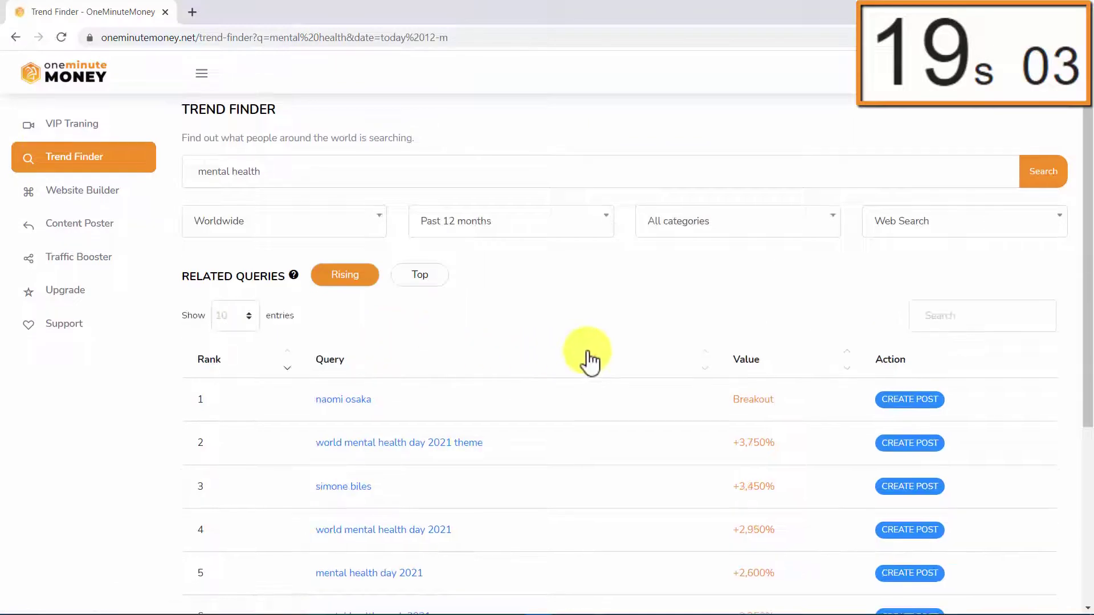
pyautogui.scroll(-3, 591, 358)
pyautogui.scroll(-1, 591, 358)
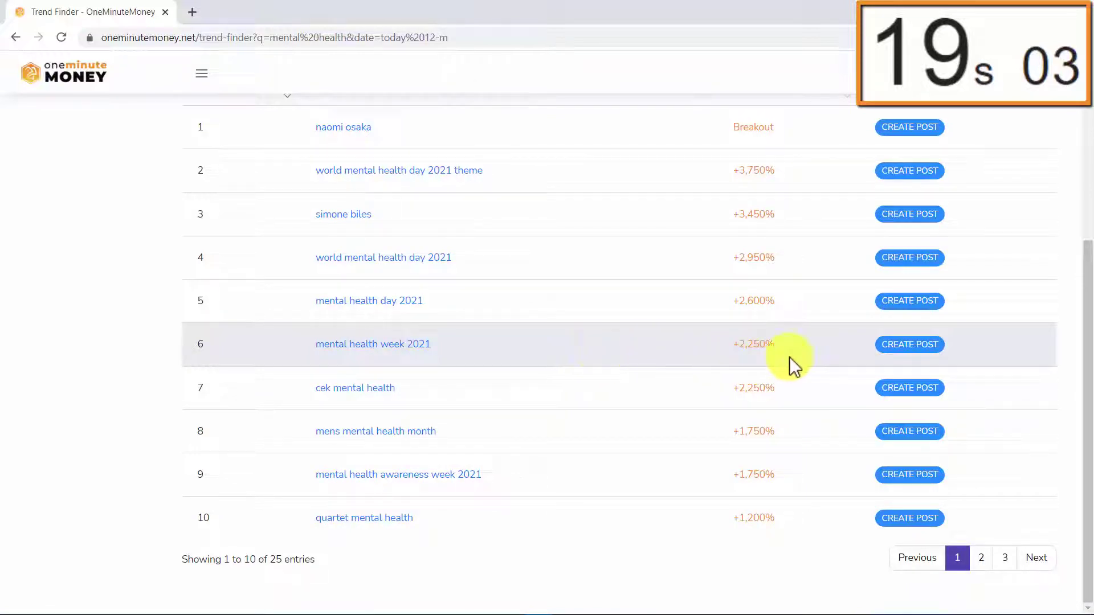
pyautogui.scroll(1, 928, 354)
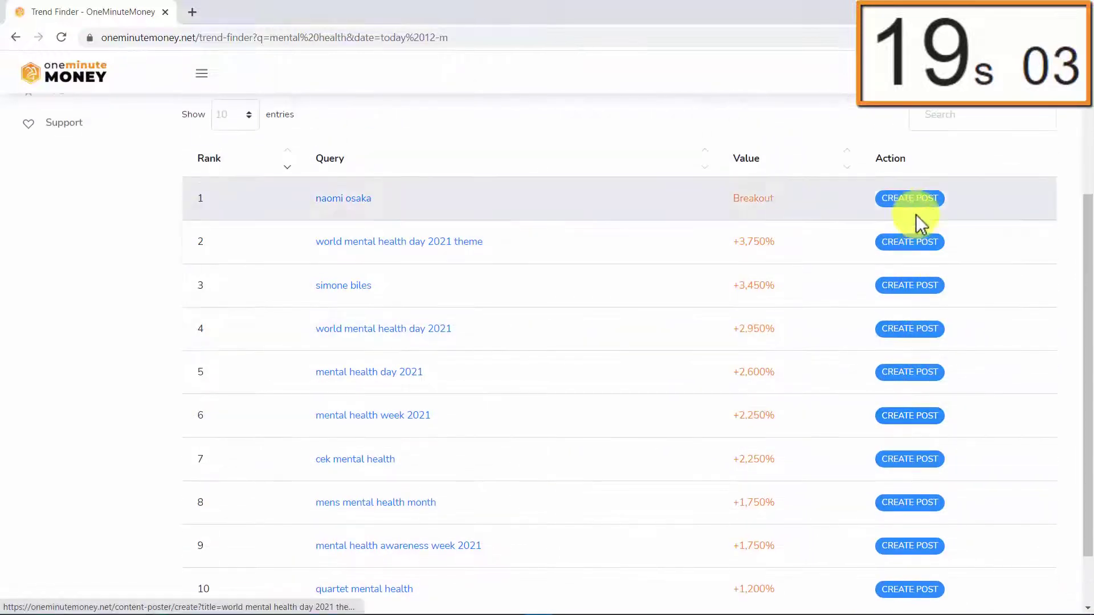
pyautogui.click(909, 198)
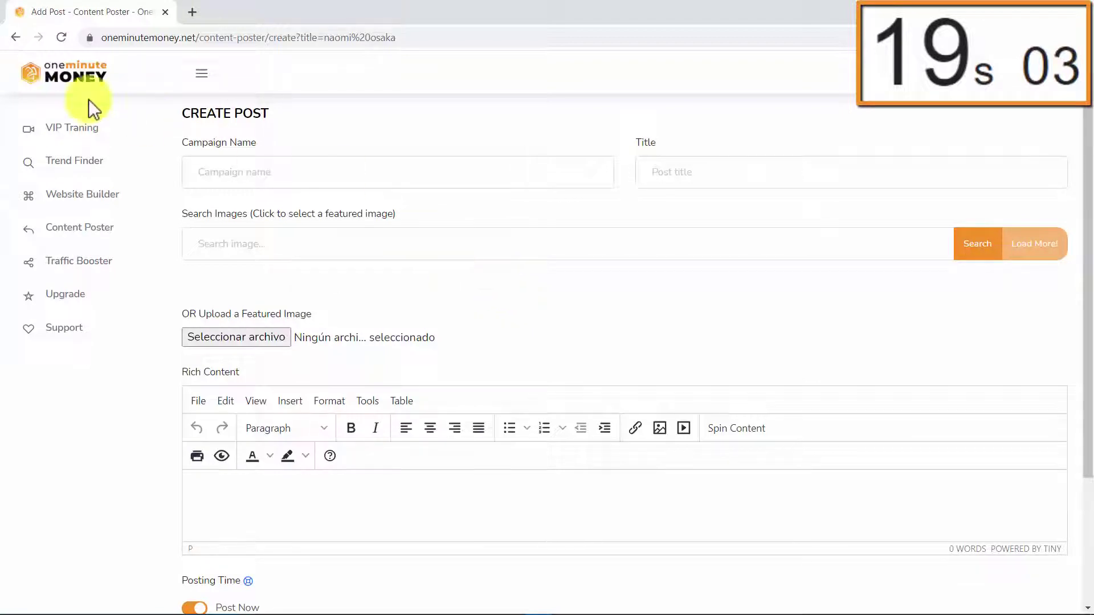
# Go back from the new post form to the mental health trend results page.
pyautogui.click(15, 41)
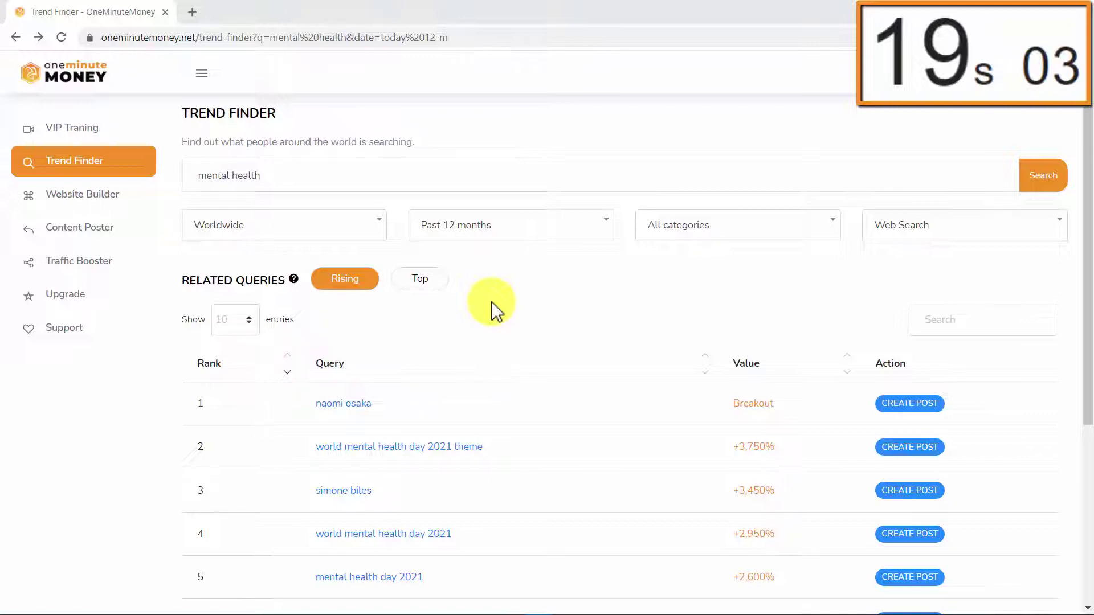
# Build a website on subdomain 'health' using a regenerated login password.
pyautogui.click(105, 195)
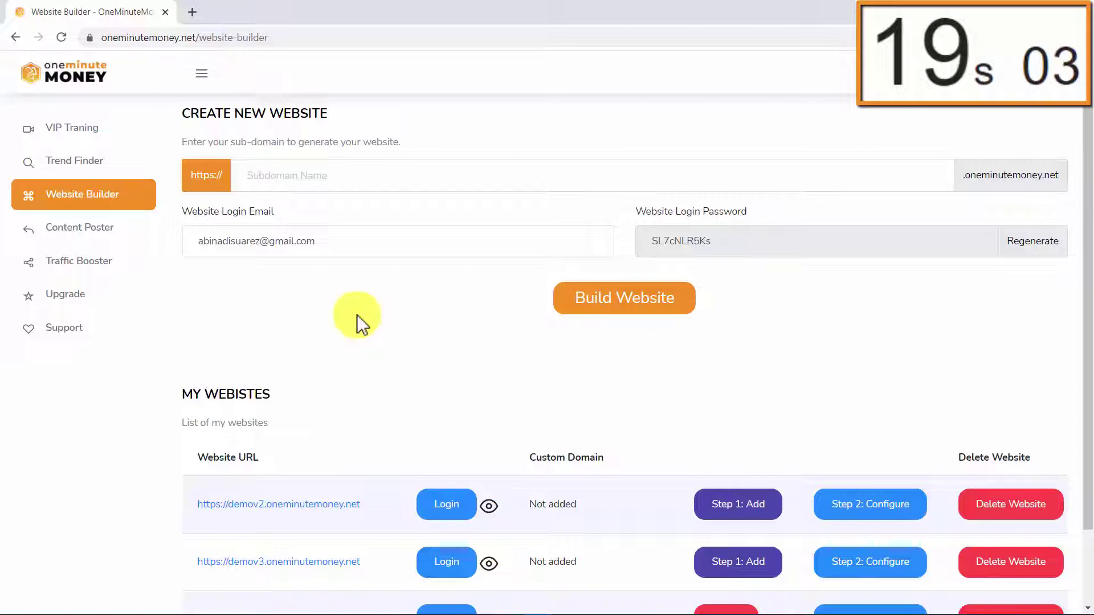
pyautogui.click(334, 175)
pyautogui.write('h')
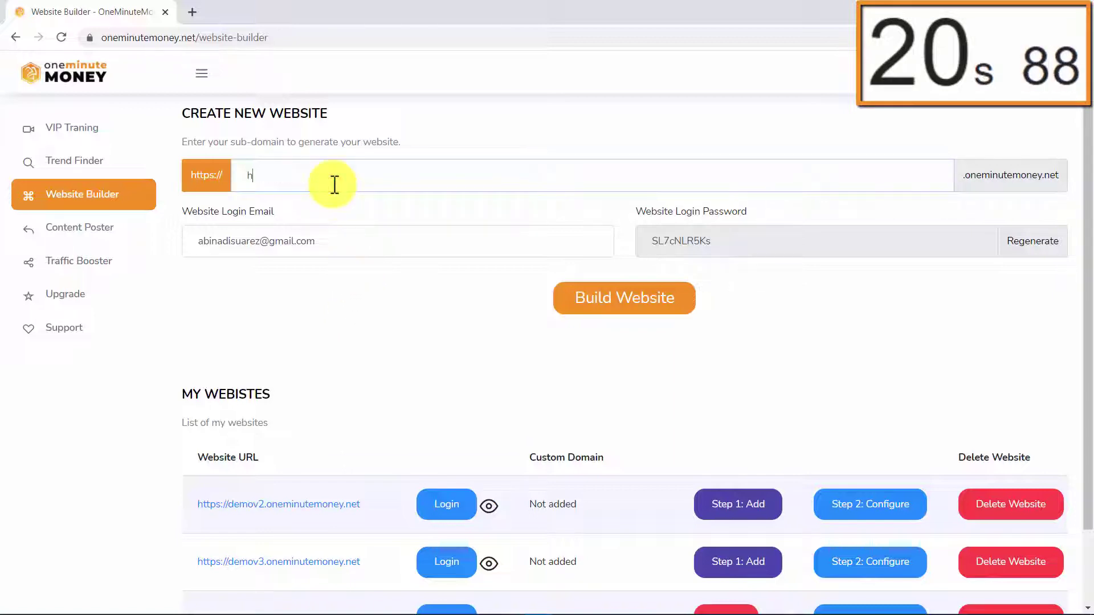
pyautogui.write('ealth')
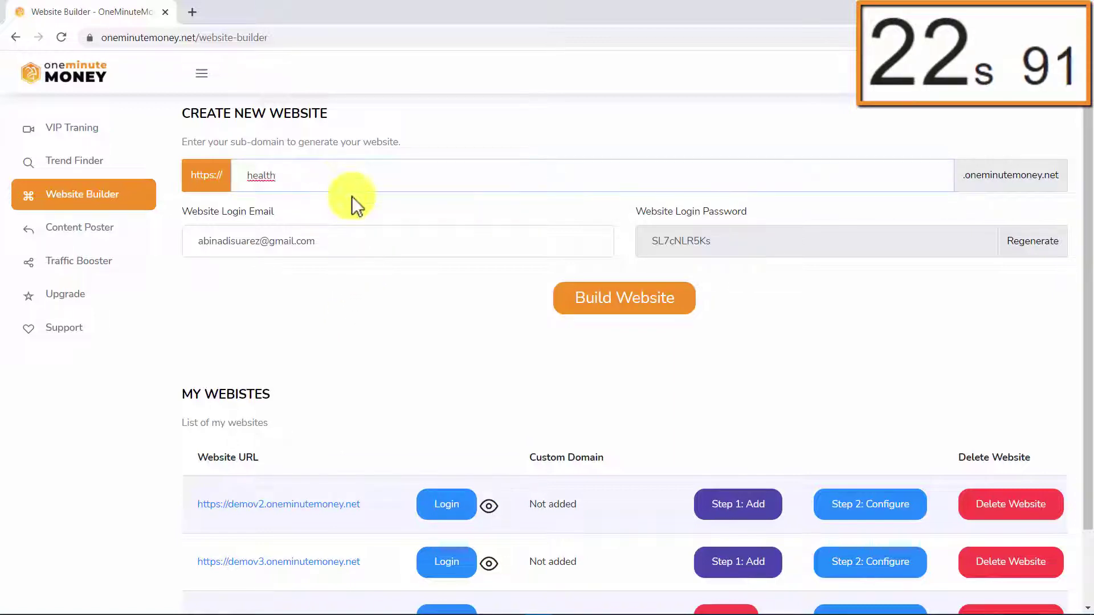
pyautogui.click(1017, 248)
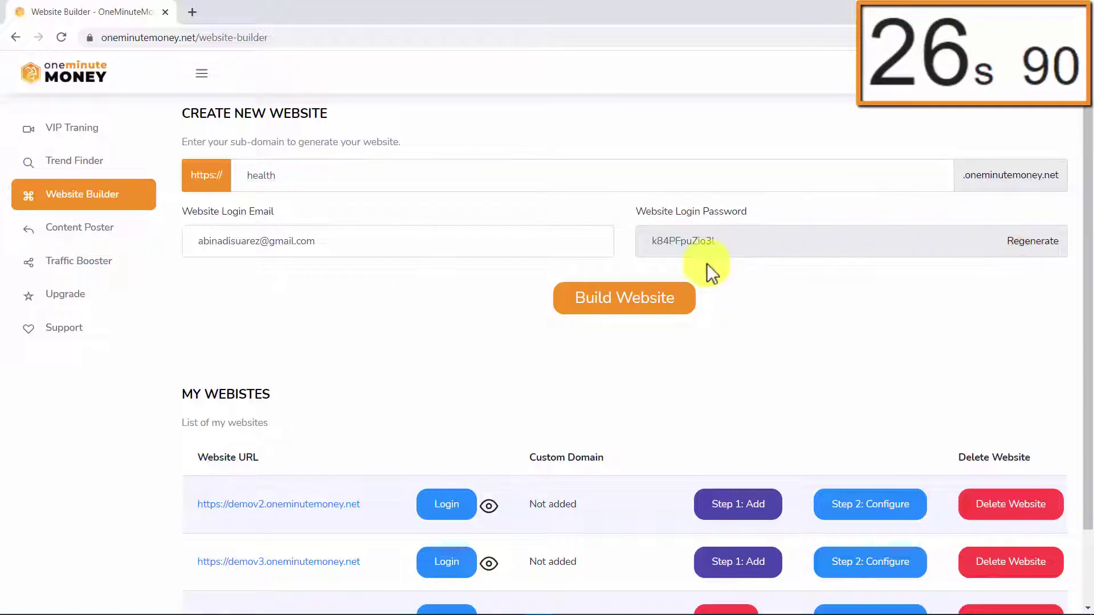
pyautogui.click(599, 300)
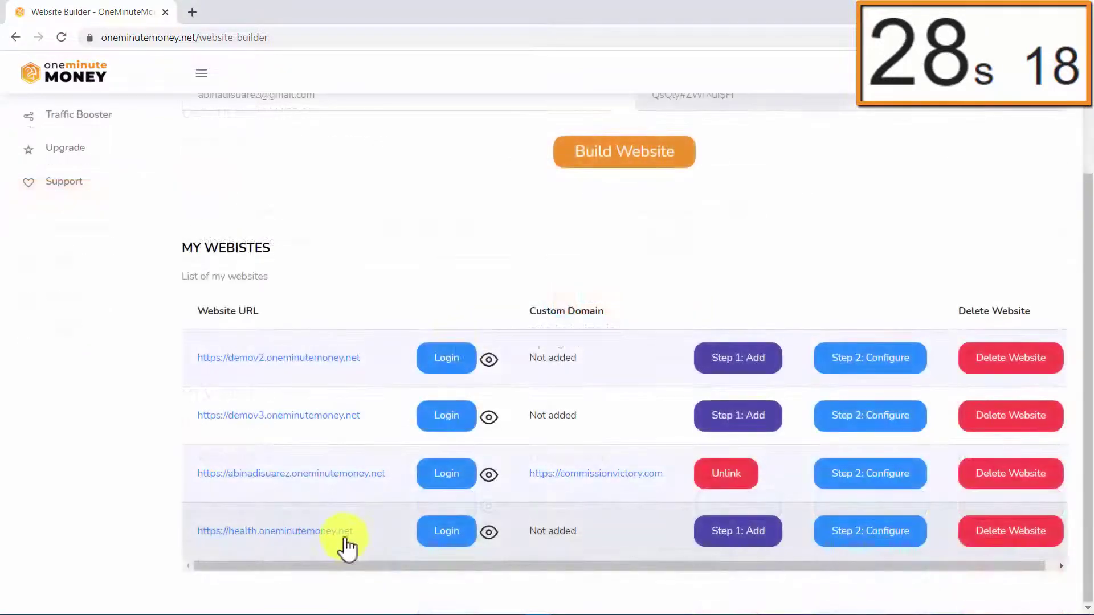
# Open health.oneminutemoney.net from My Websites in a new browser tab.
pyautogui.click(347, 533)
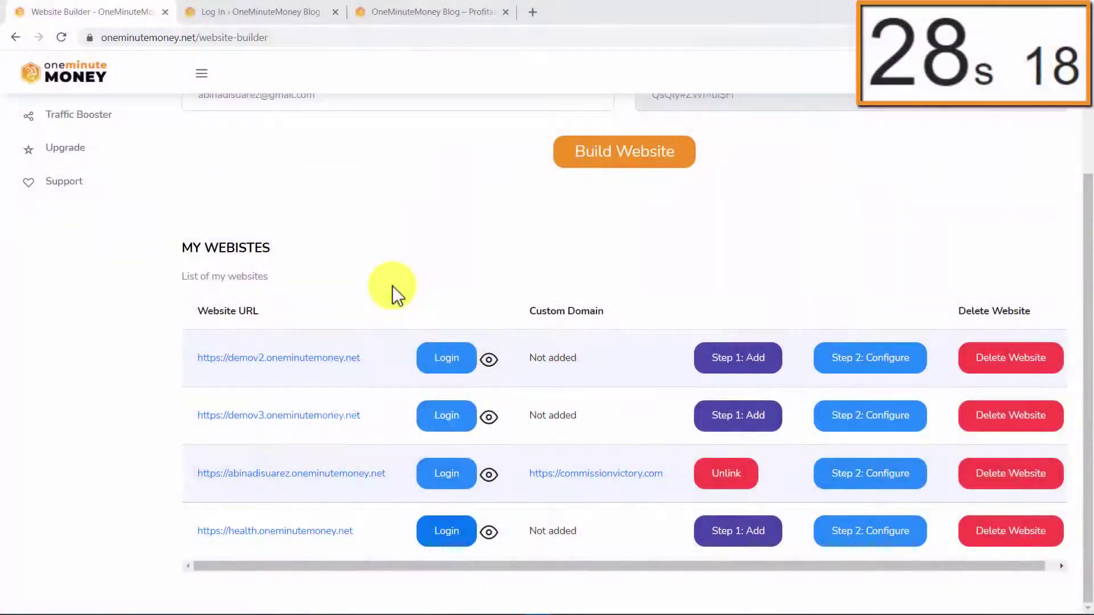
pyautogui.scroll(2, 392, 286)
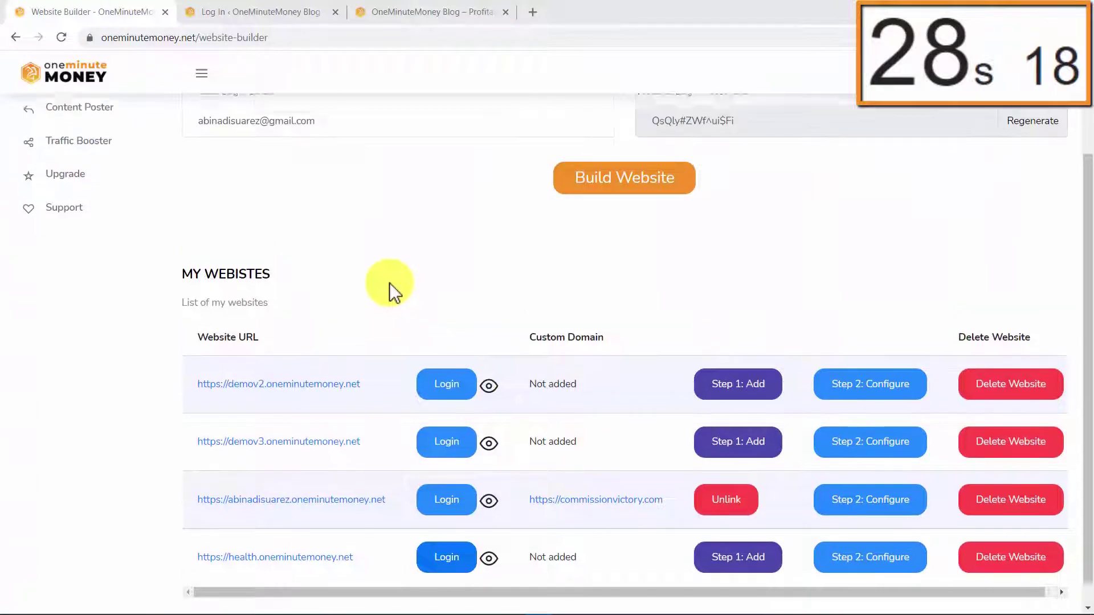
pyautogui.scroll(1, 389, 283)
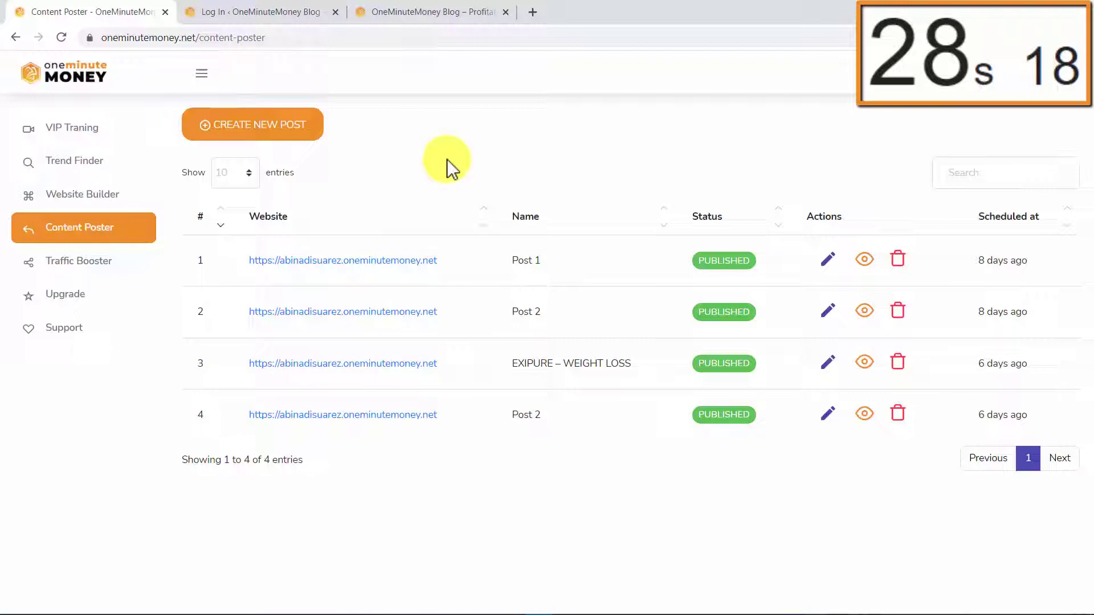
# Start a new post named 'Mental Health Post', titled '11 Tips for Mental Health & Well-being'.
pyautogui.click(261, 124)
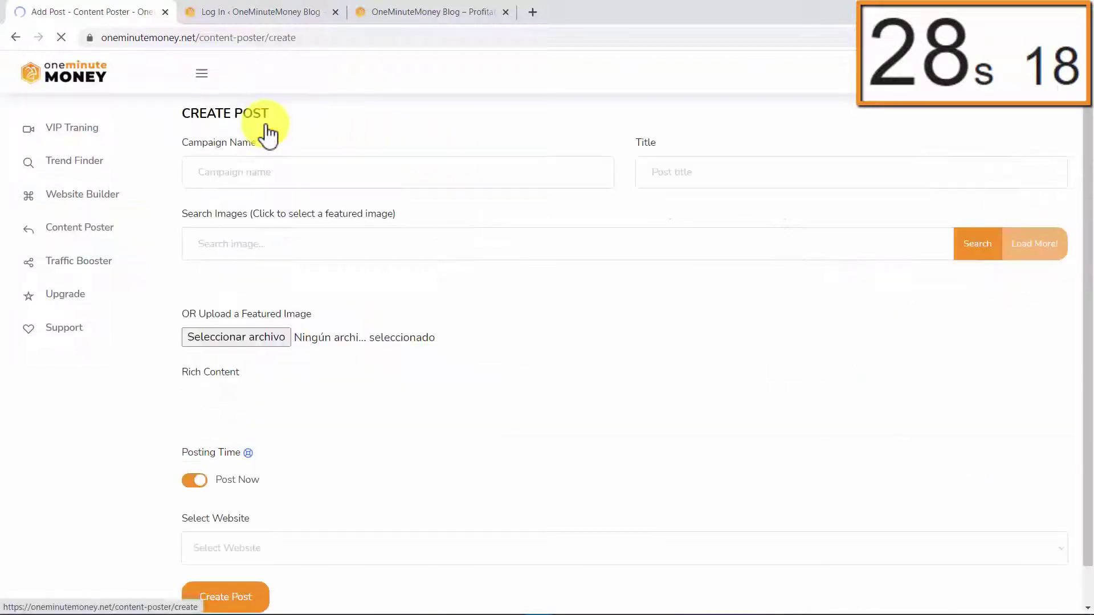
pyautogui.click(301, 176)
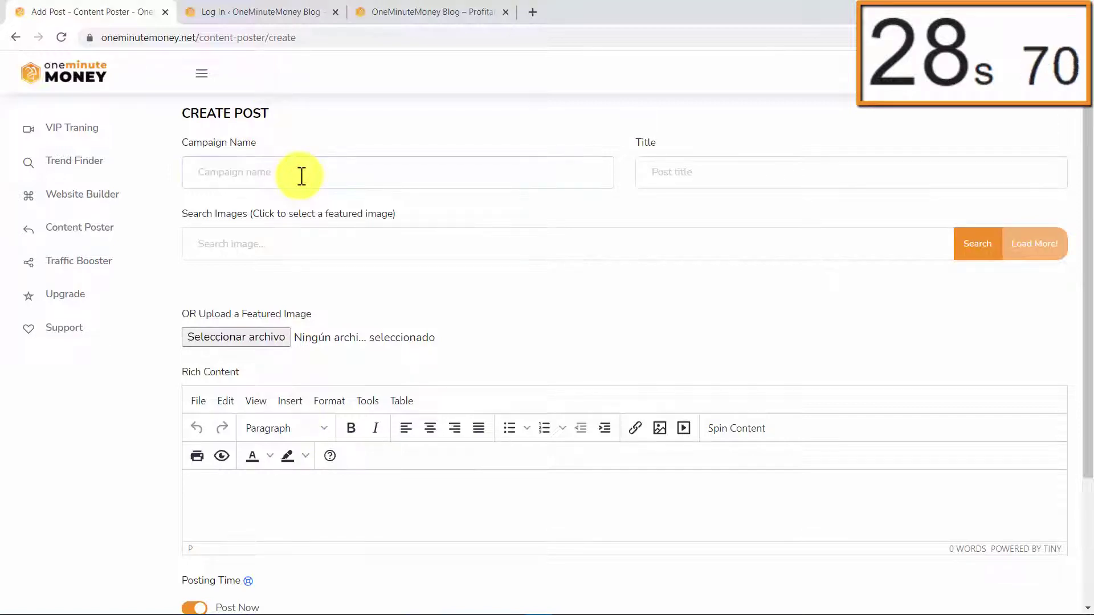
pyautogui.write('Nel')
pyautogui.press('BackSpace')
pyautogui.press('BackSpace')
pyautogui.press('BackSpace')
pyautogui.write('Menta')
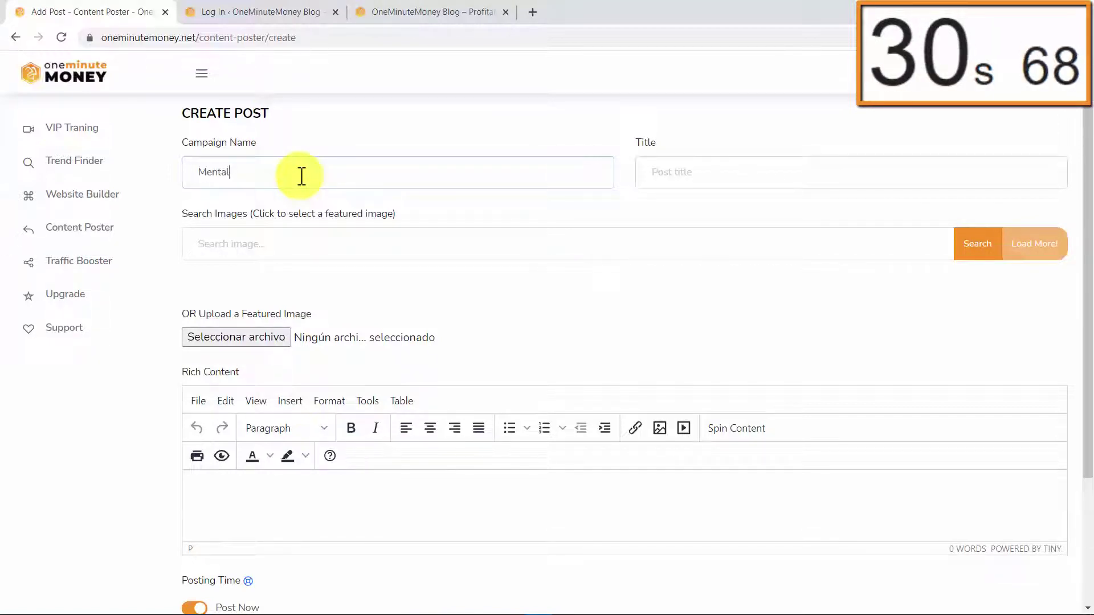
pyautogui.write('Health Post')
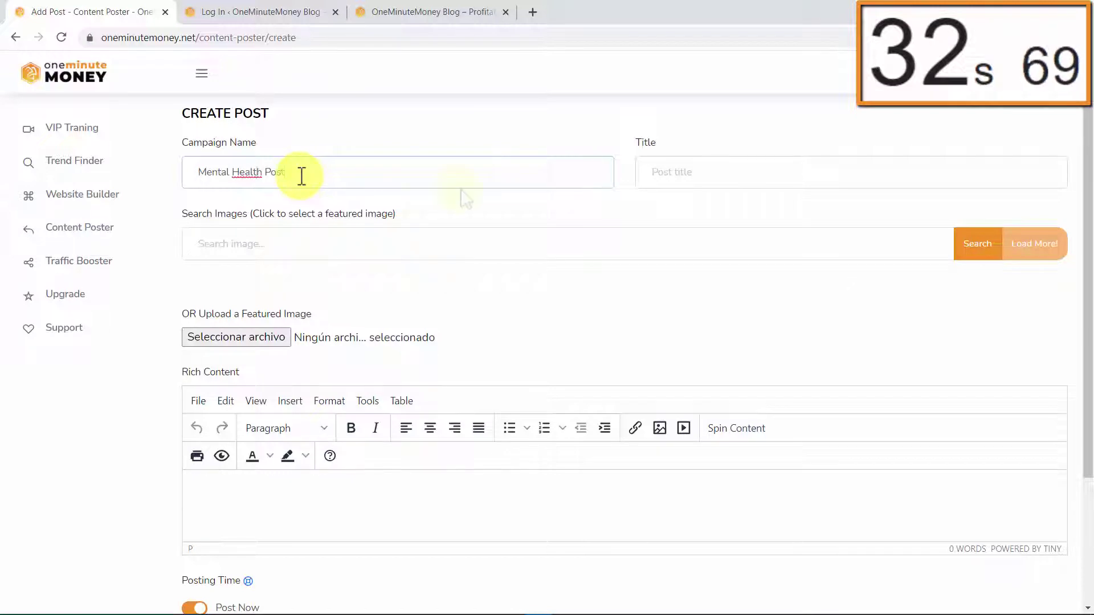
pyautogui.click(659, 174)
pyautogui.write('11 Tips for Mental Health & Well-being')
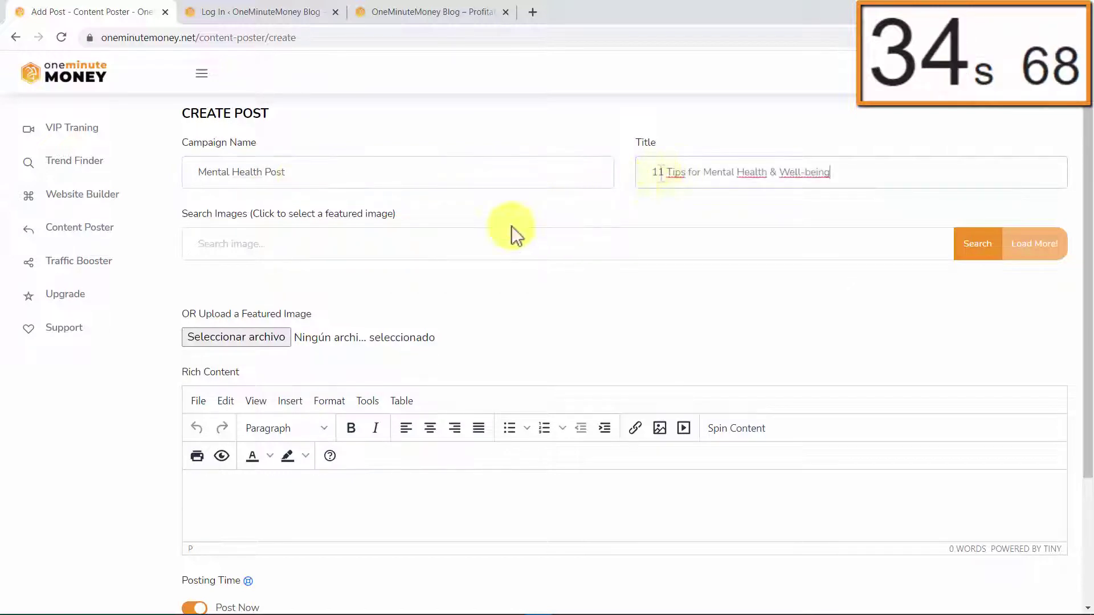
# Search images for 'mental' and set the note-writing photo as the featured image.
pyautogui.click(292, 247)
pyautogui.write('mental')
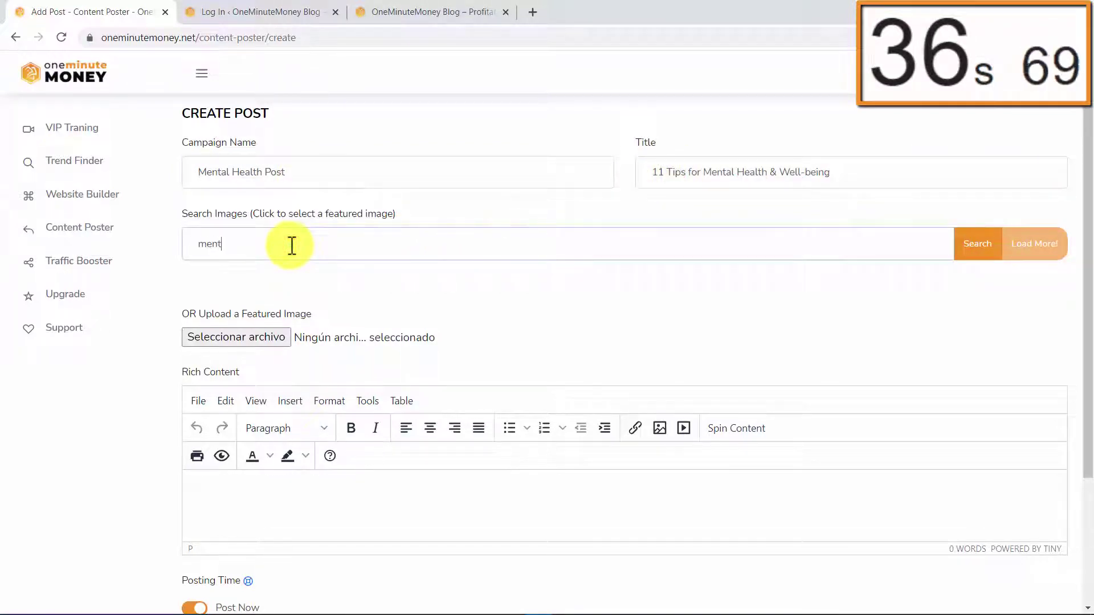
pyautogui.click(977, 243)
pyautogui.click(801, 349)
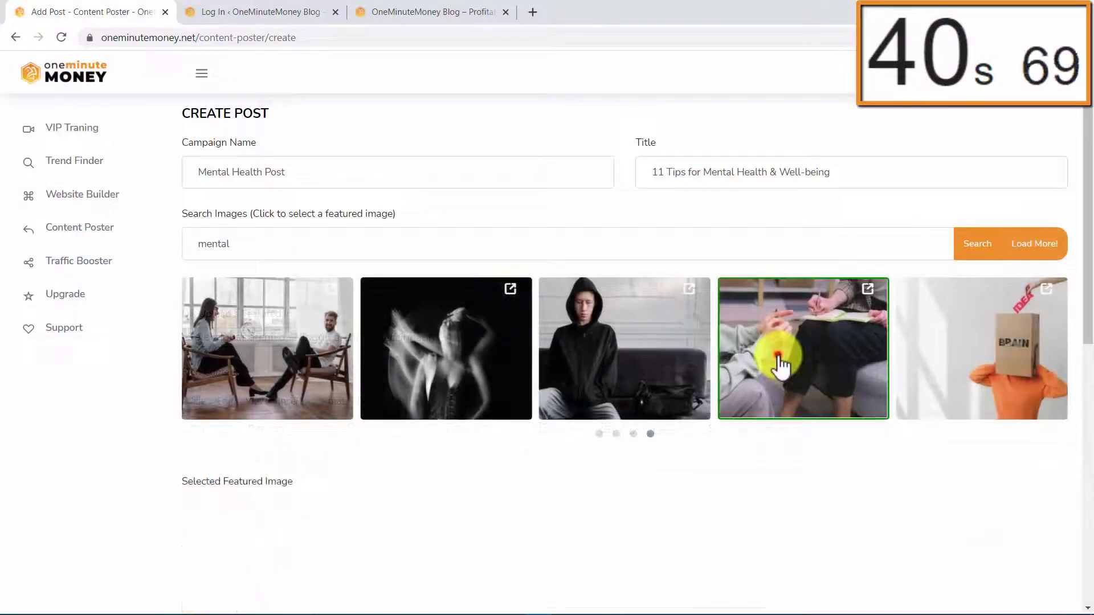
pyautogui.scroll(-5, 503, 464)
pyautogui.scroll(-5, 332, 344)
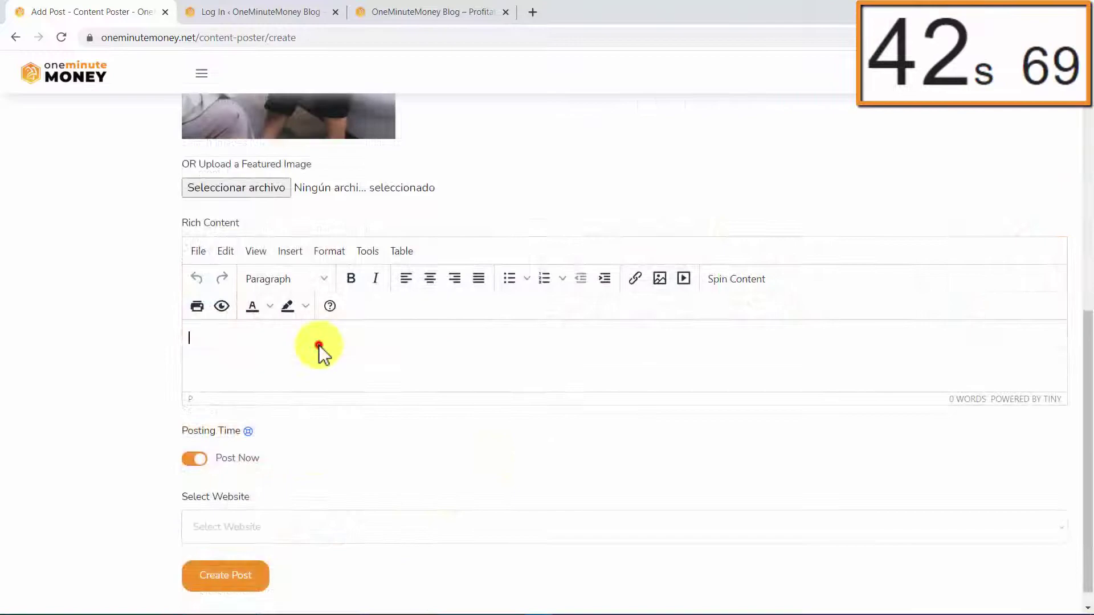
# Paste the 731-word 11-tips wellness article into the Rich Content body.
pyautogui.click(318, 345)
pyautogui.hotkey('ctrl', 'v')
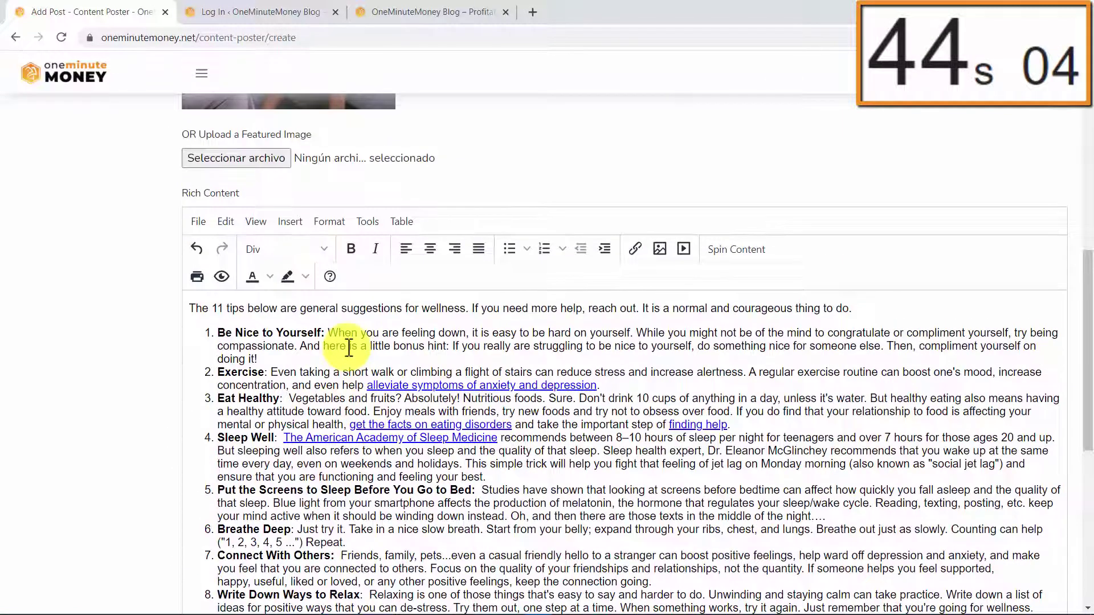
pyautogui.scroll(-1, 350, 347)
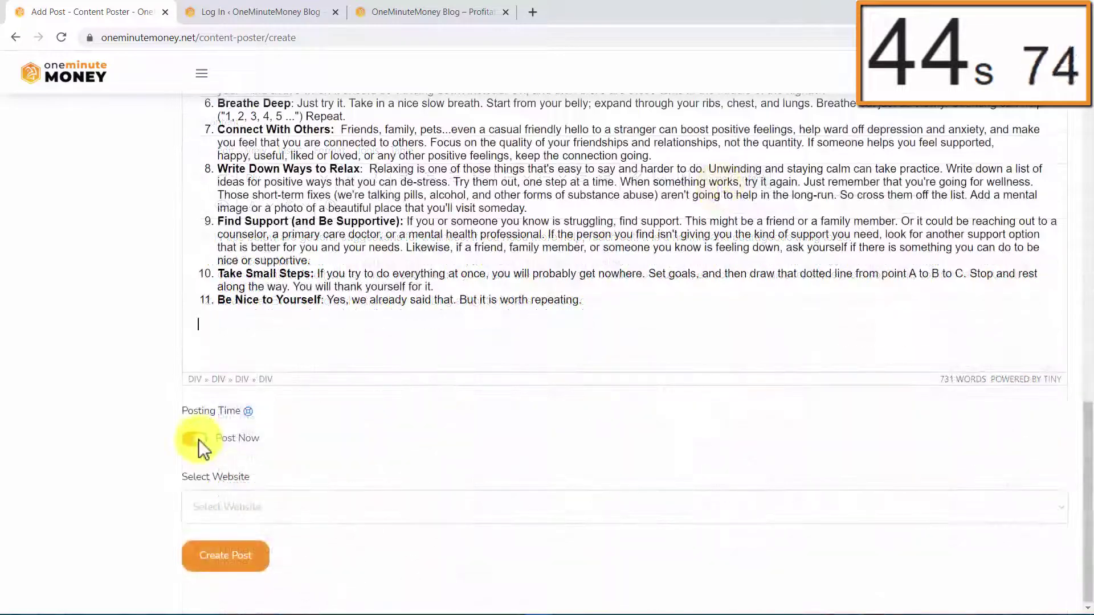
# Post '11 Tips for Mental Health & Well-being' to the health site with new category and tag 'Mental Health'.
pyautogui.click(196, 439)
pyautogui.scroll(-2, 146, 438)
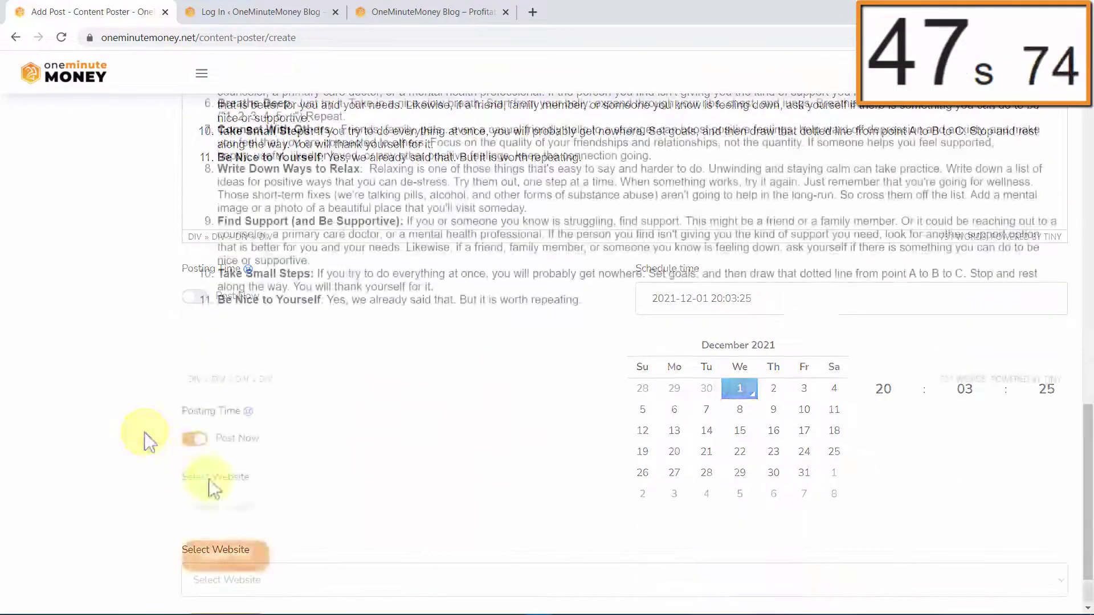
pyautogui.click(262, 508)
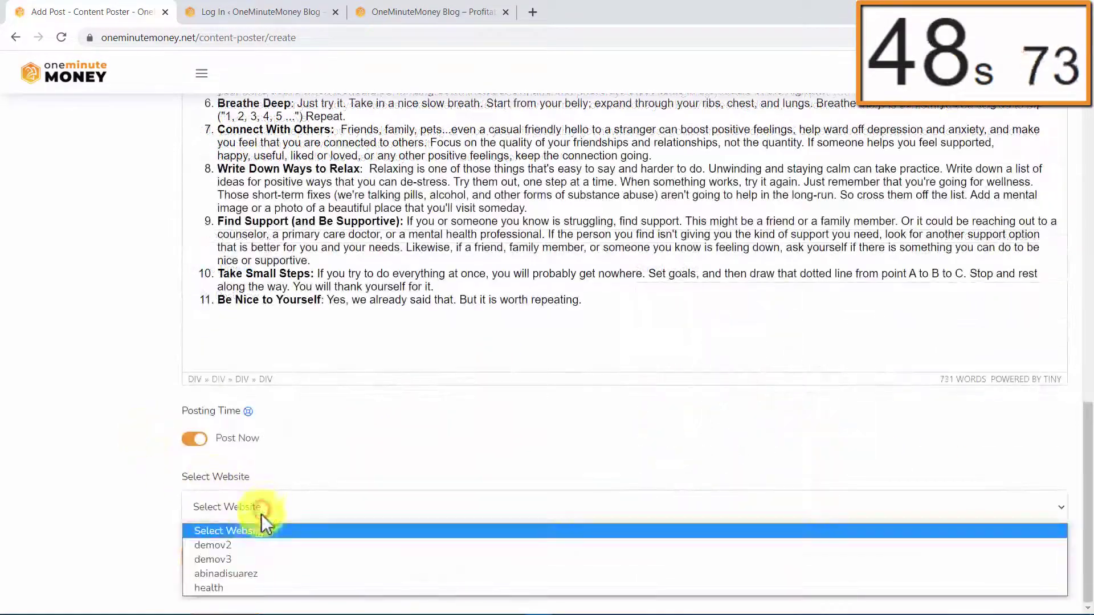
pyautogui.click(209, 588)
pyautogui.scroll(-2, 162, 486)
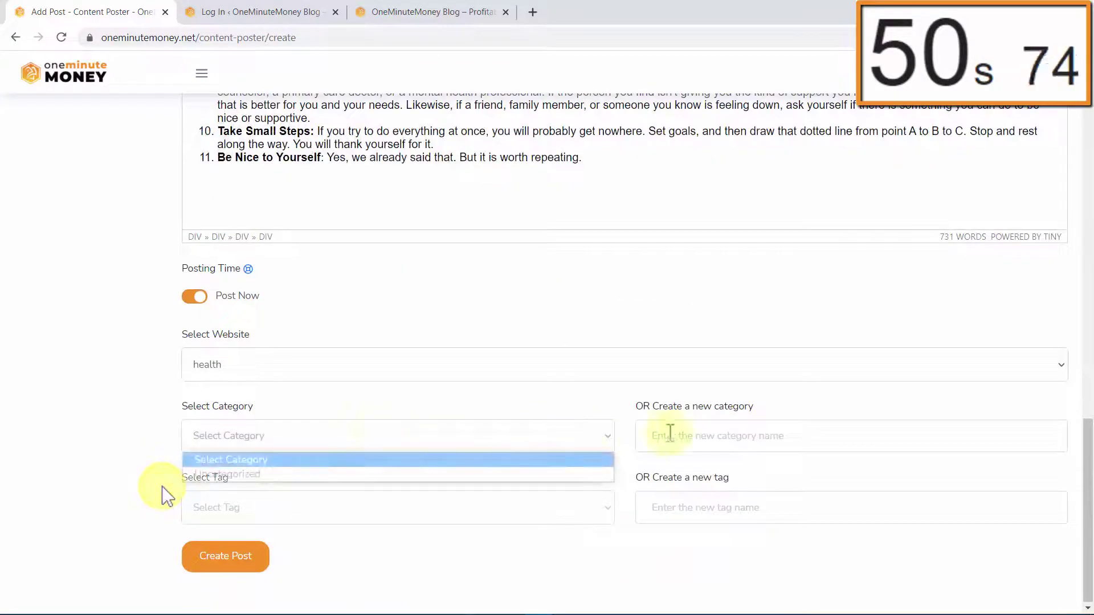
pyautogui.click(670, 435)
pyautogui.write('Mental Health')
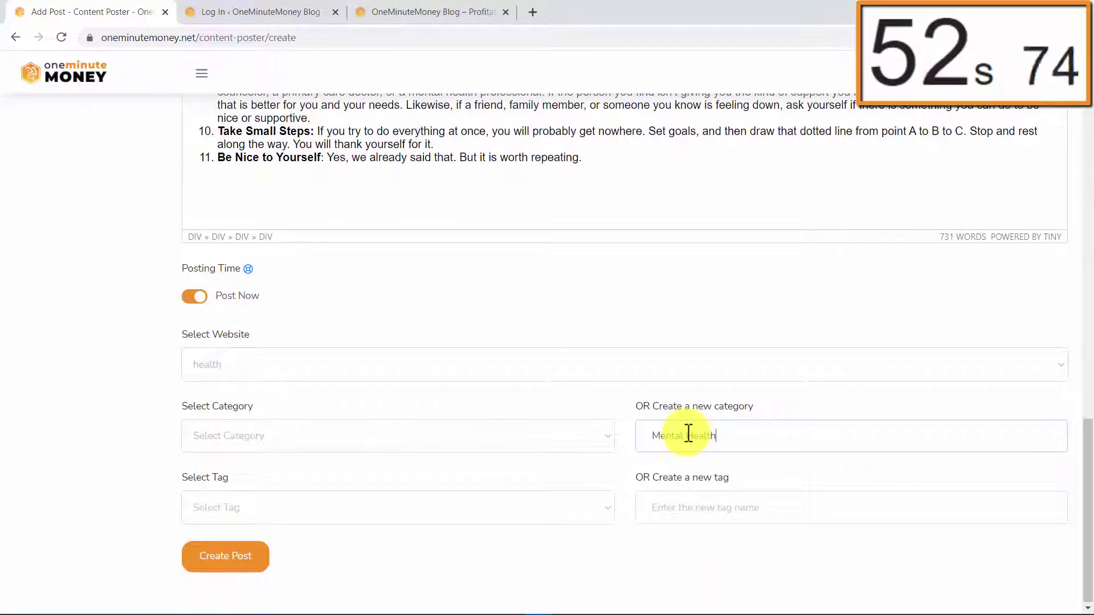
pyautogui.click(422, 508)
pyautogui.click(699, 507)
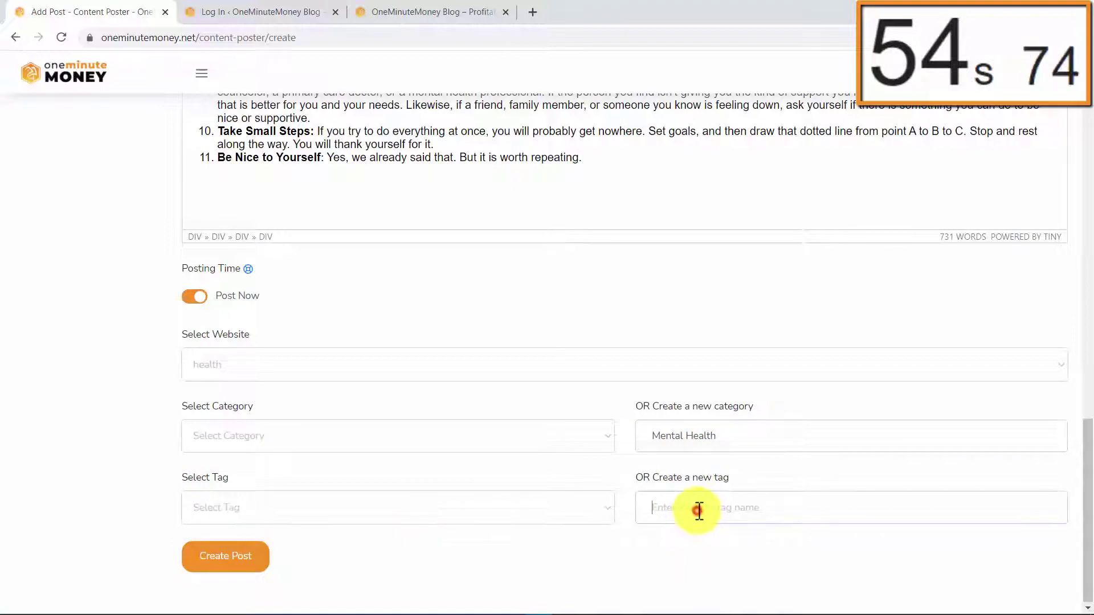
pyautogui.write('Mental Health')
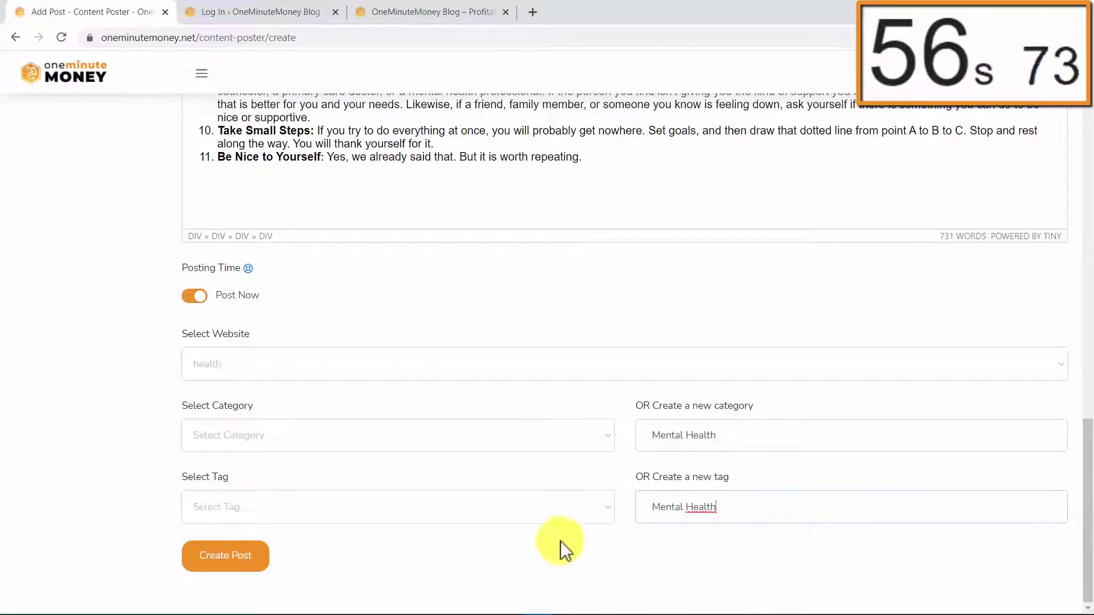
pyautogui.click(225, 556)
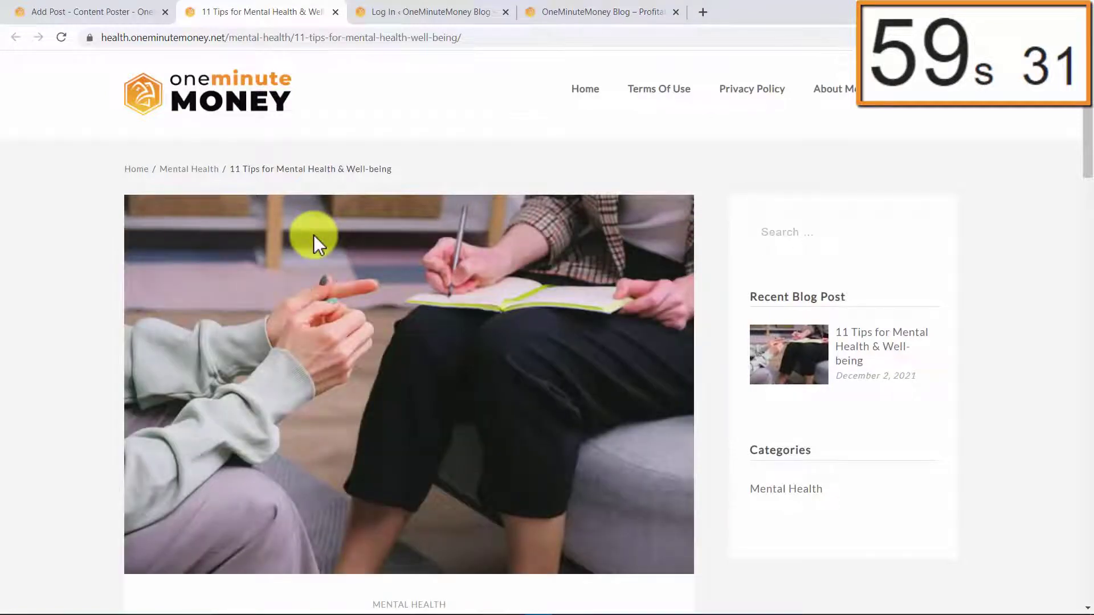
pyautogui.scroll(-4, 314, 235)
pyautogui.scroll(-2, 314, 235)
pyautogui.scroll(-5, 313, 235)
pyautogui.scroll(-2, 314, 235)
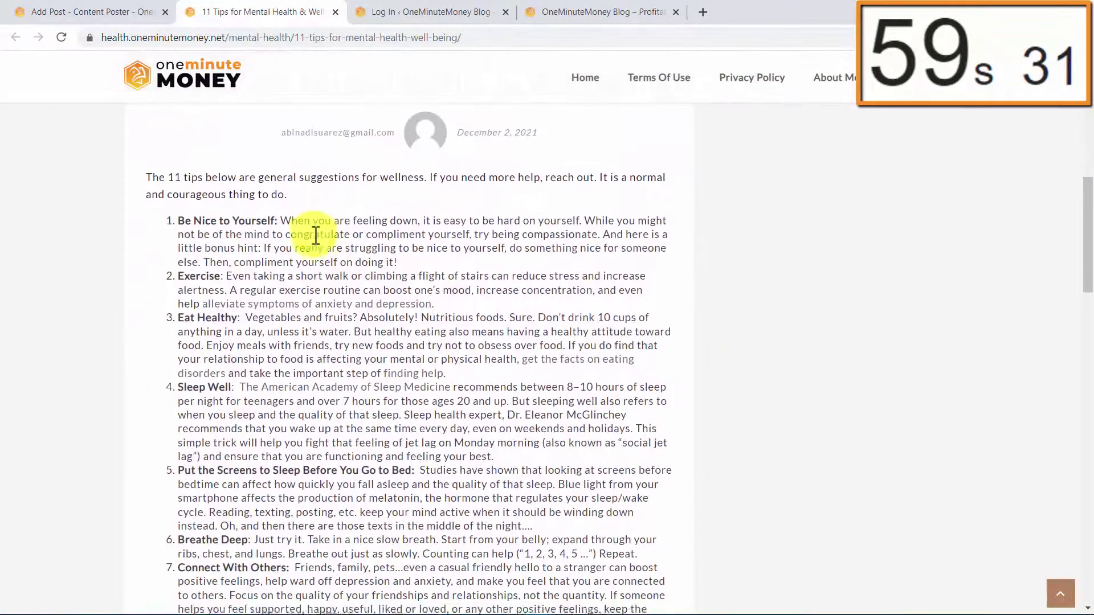
pyautogui.scroll(-4, 314, 235)
pyautogui.scroll(-2, 313, 234)
pyautogui.scroll(-5, 314, 235)
pyautogui.scroll(-5, 314, 235)
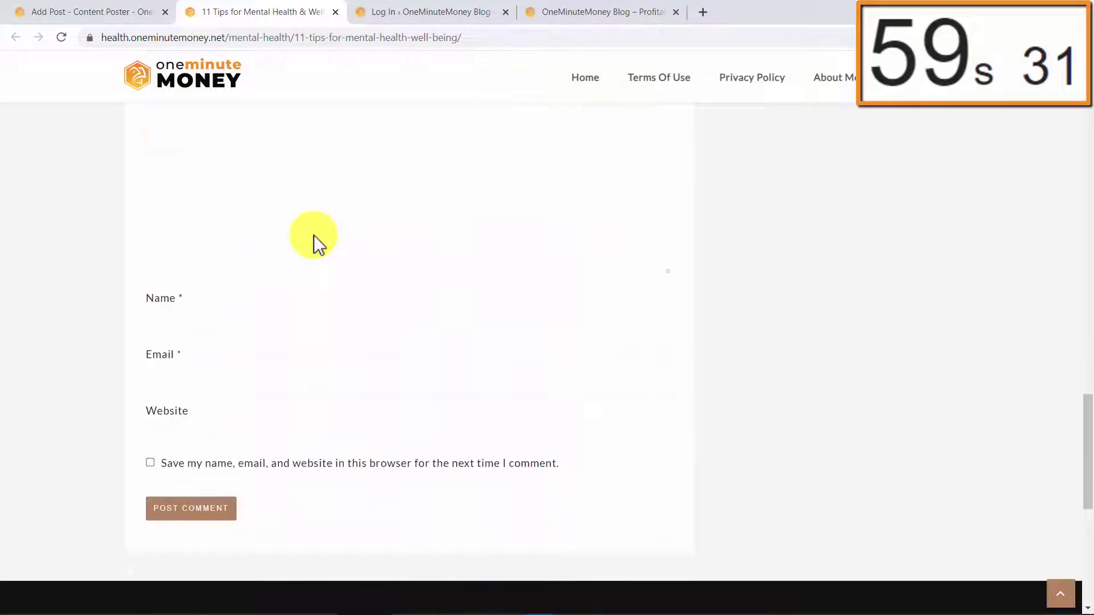
pyautogui.scroll(-1, 314, 235)
pyautogui.scroll(-2, 313, 235)
pyautogui.scroll(-3, 314, 235)
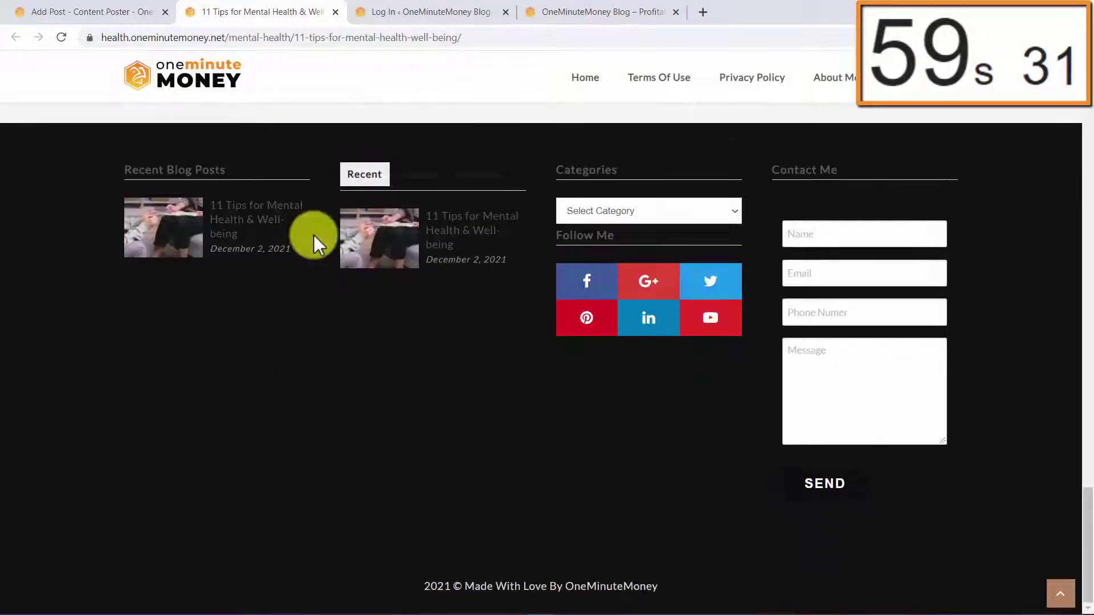
pyautogui.scroll(15, 314, 236)
# Go to the health site's homepage, which features the 11 tips post with its banner photo.
pyautogui.click(221, 103)
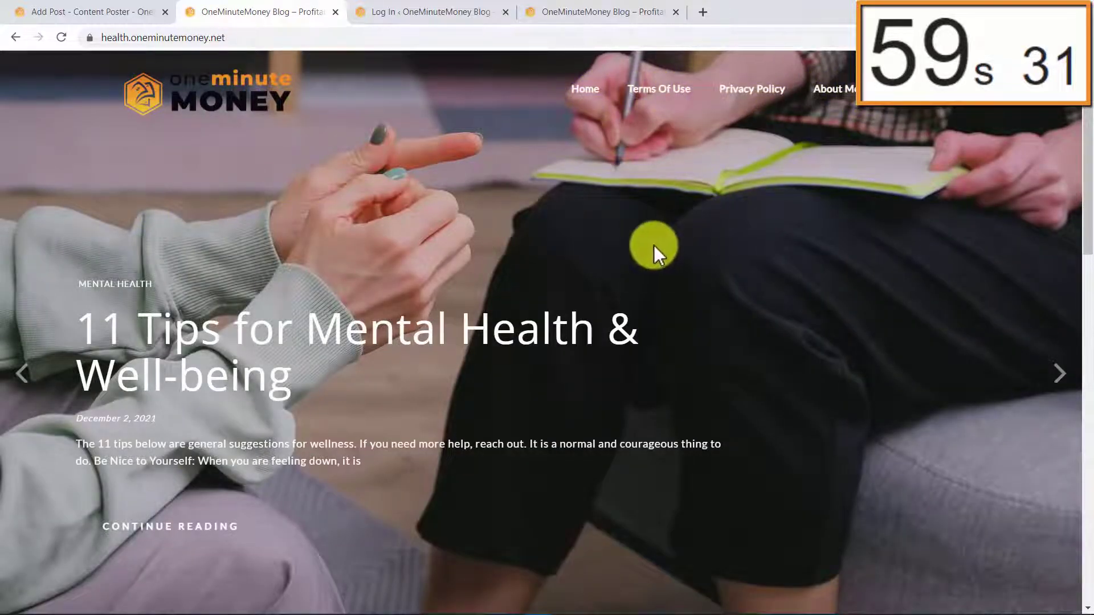
pyautogui.scroll(-3, 654, 245)
pyautogui.scroll(-3, 363, 244)
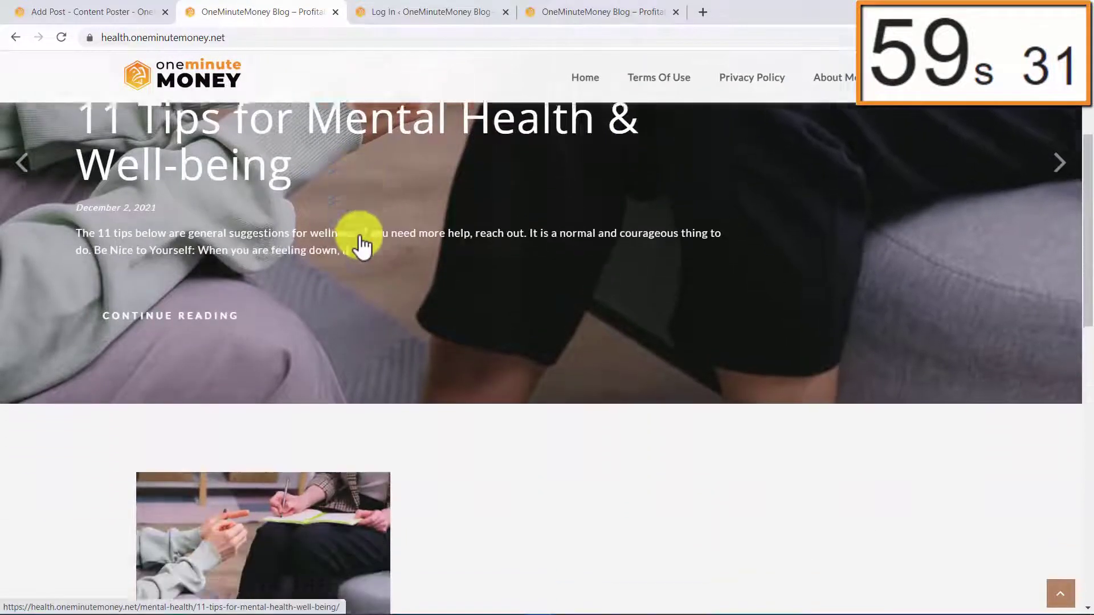
pyautogui.scroll(-3, 363, 244)
pyautogui.scroll(-3, 489, 254)
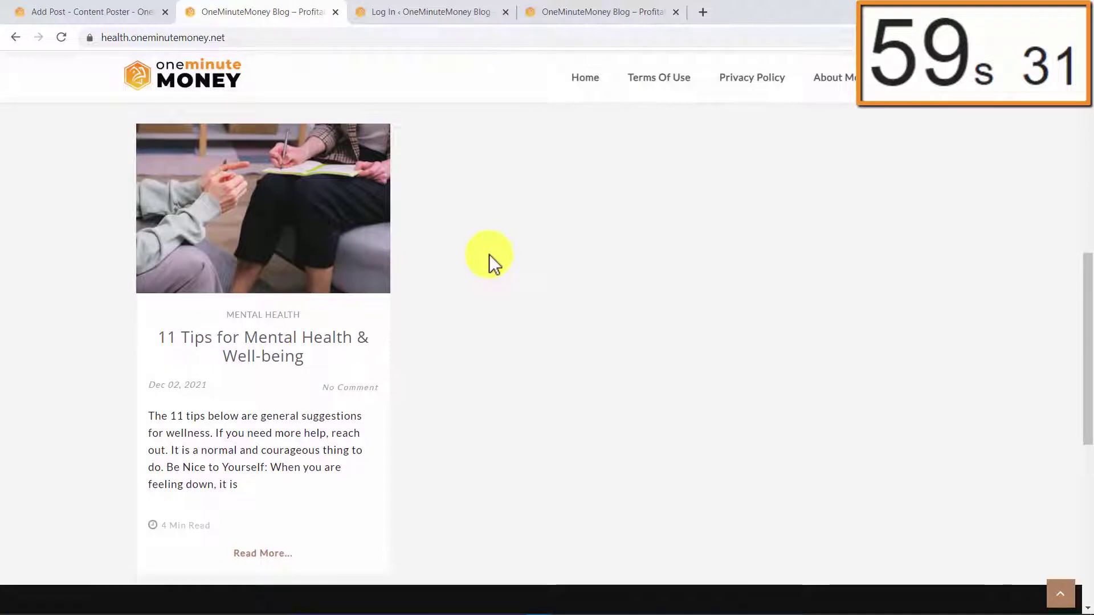
pyautogui.scroll(-3, 490, 254)
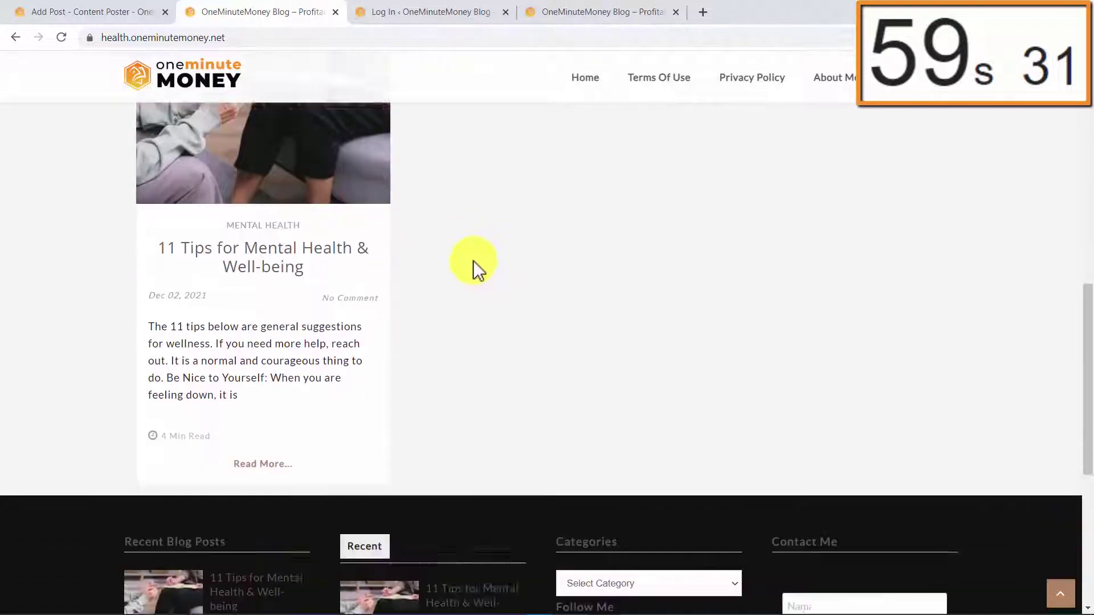
pyautogui.scroll(-3, 473, 261)
pyautogui.scroll(-3, 473, 261)
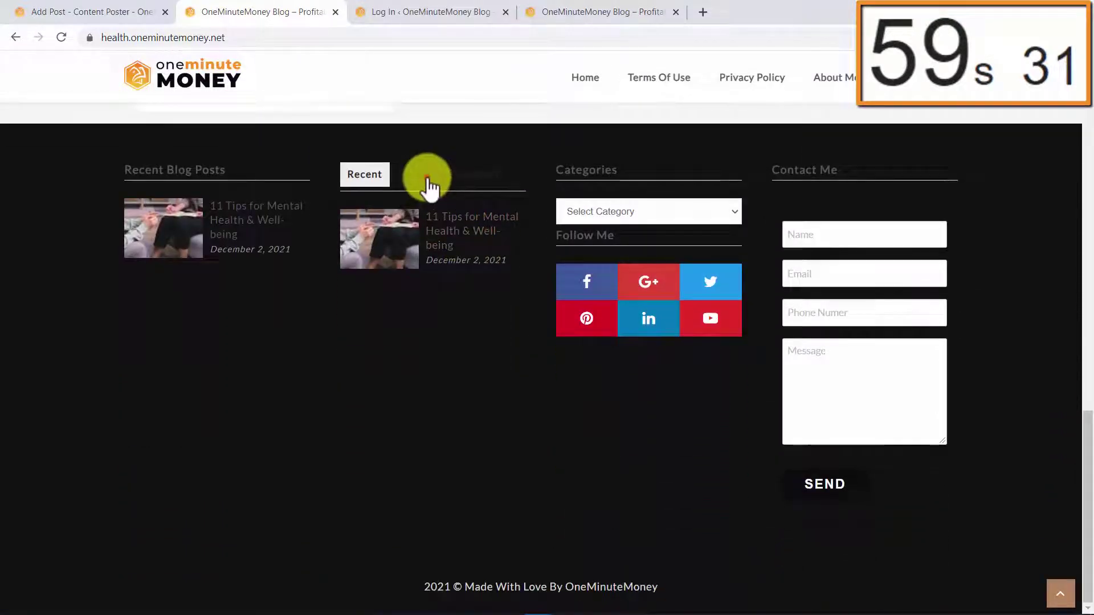
# Confirm the 11 Tips post appears in the footer's Popular and Recent lists, then return to Create Post.
pyautogui.click(462, 177)
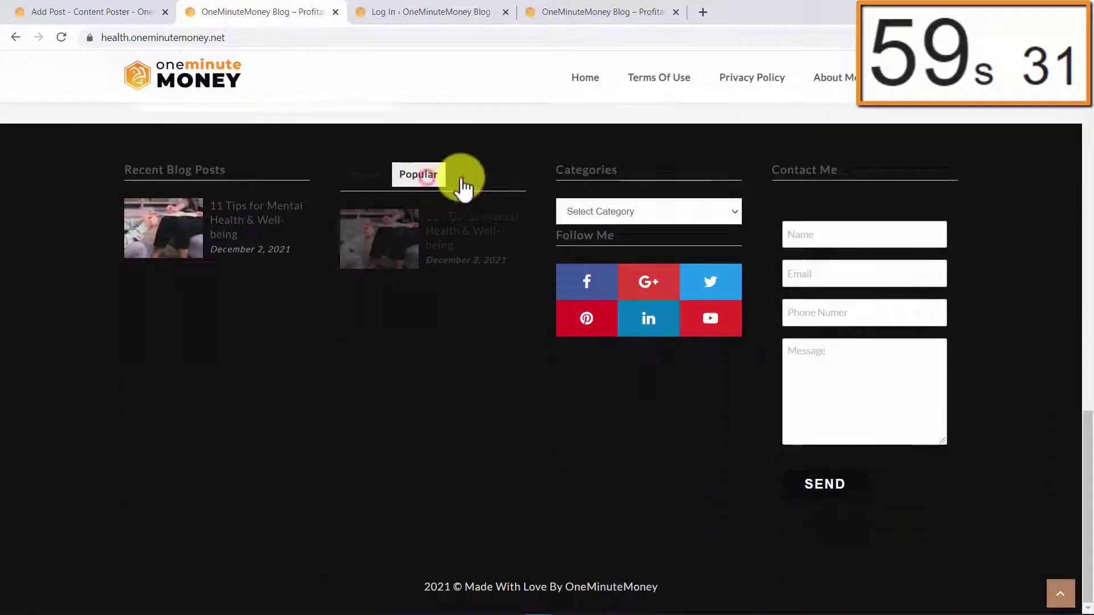
pyautogui.click(365, 174)
pyautogui.click(649, 211)
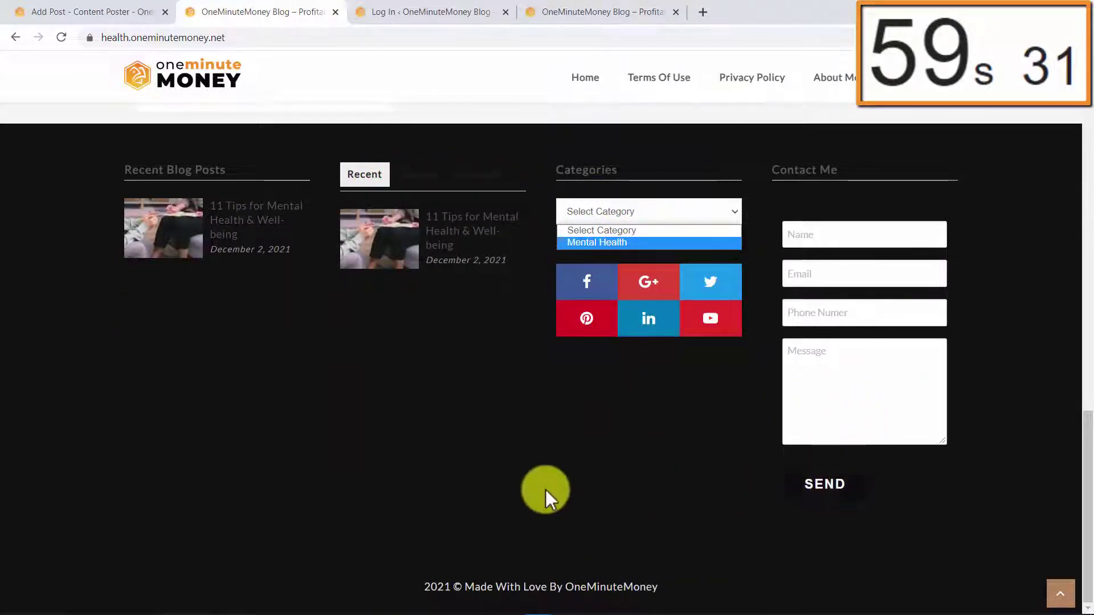
pyautogui.click(1060, 593)
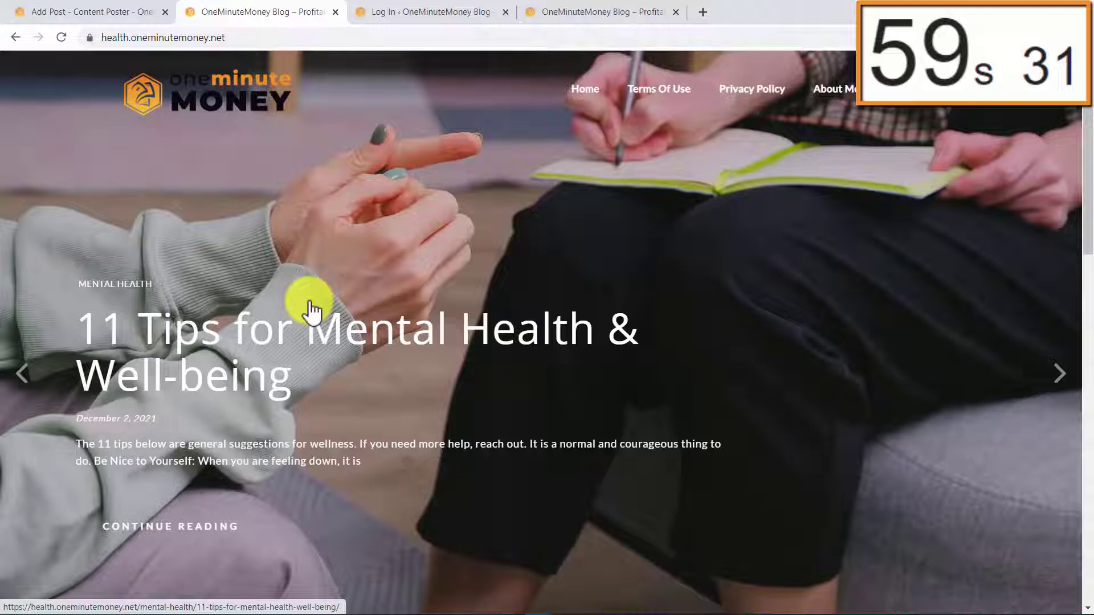
pyautogui.click(107, 12)
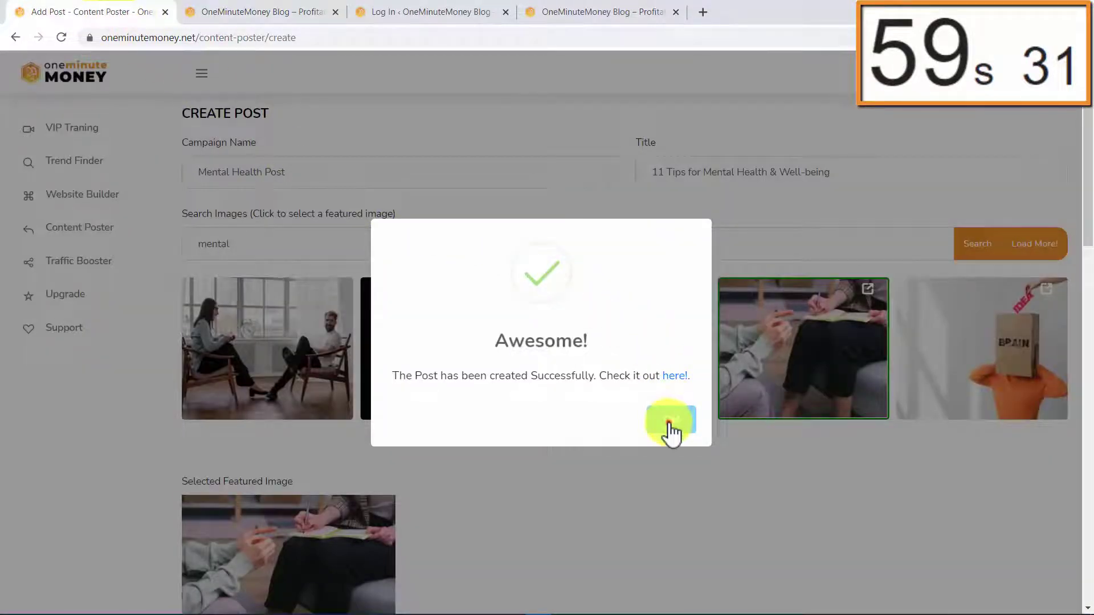
# Dismiss the post-created confirmation to see Mental Health Post in the Content Poster list.
pyautogui.click(671, 420)
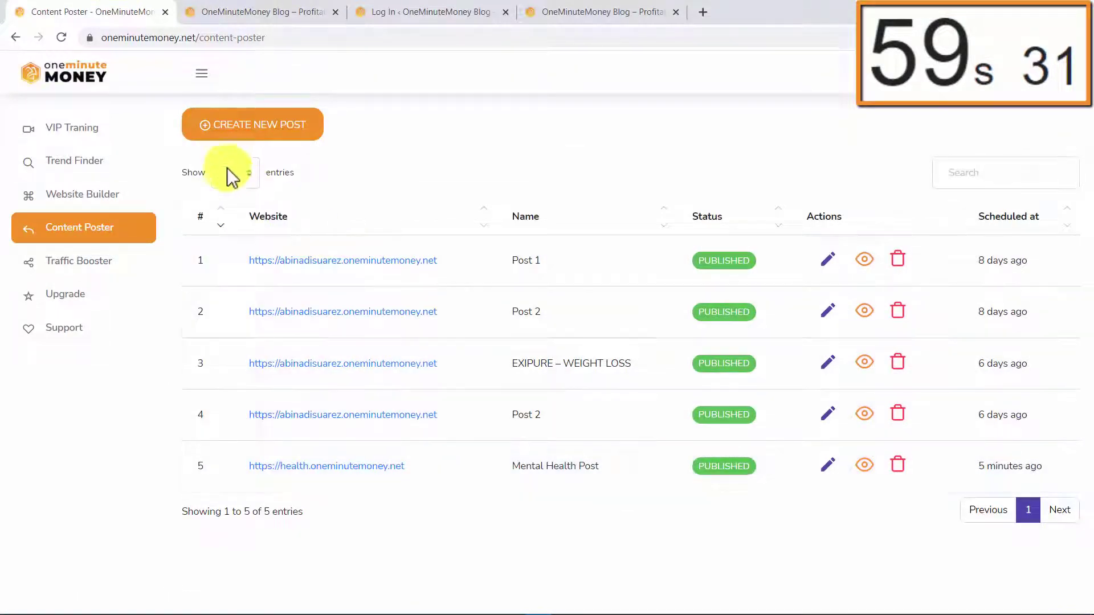
# Go to the VIP Training academy welcome page from the left sidebar.
pyautogui.click(97, 131)
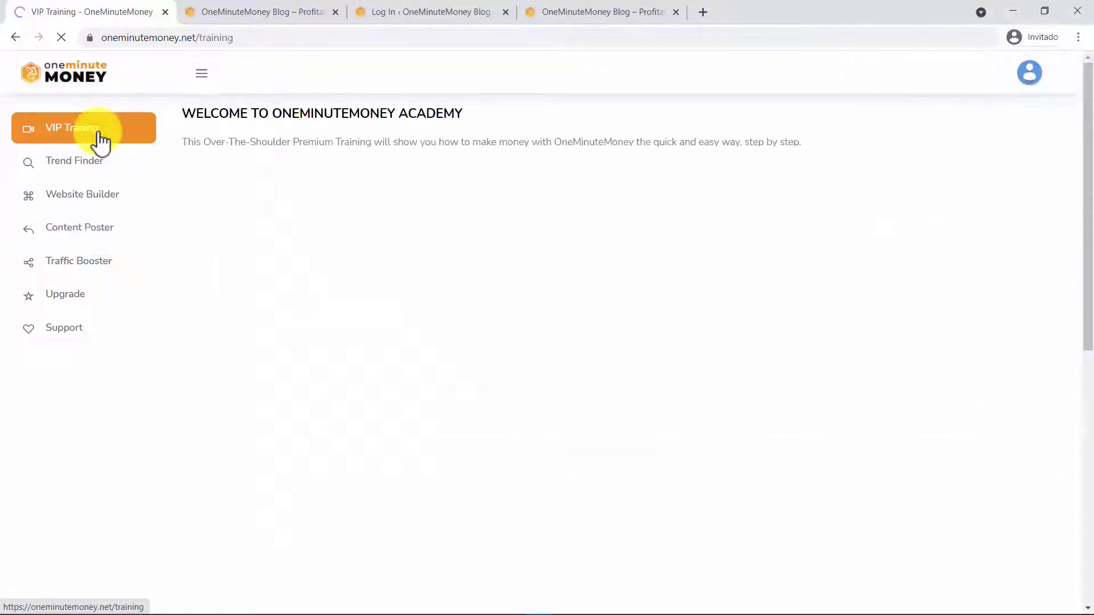